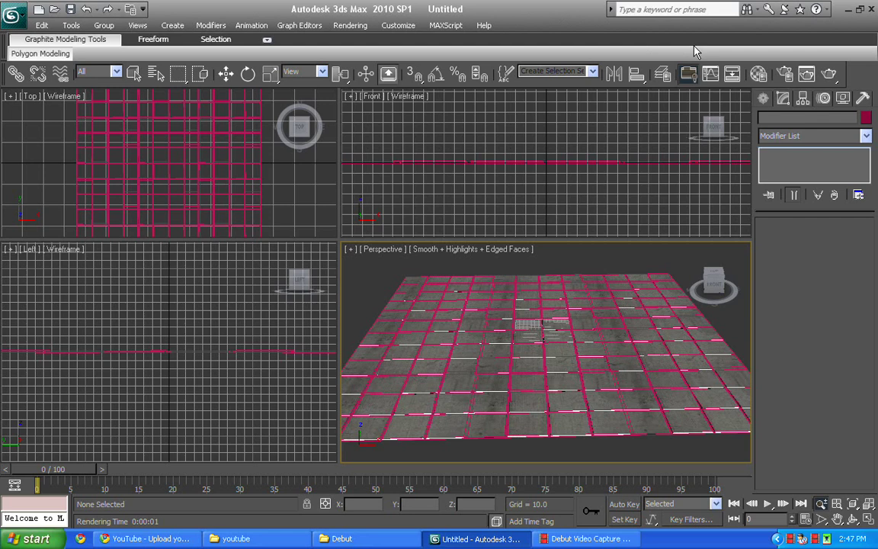
Render the existing tiled floor in the Perspective view and reset the scene without saving changes.
click(831, 75)
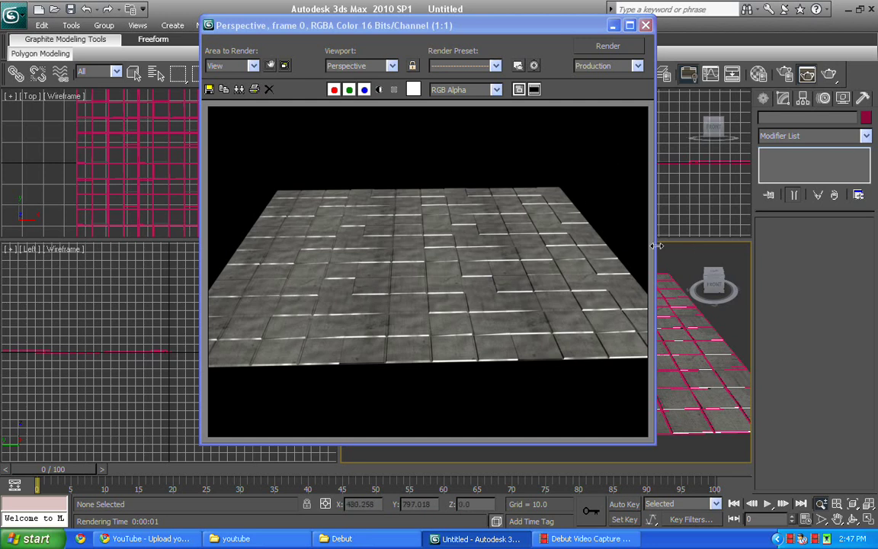
click(646, 27)
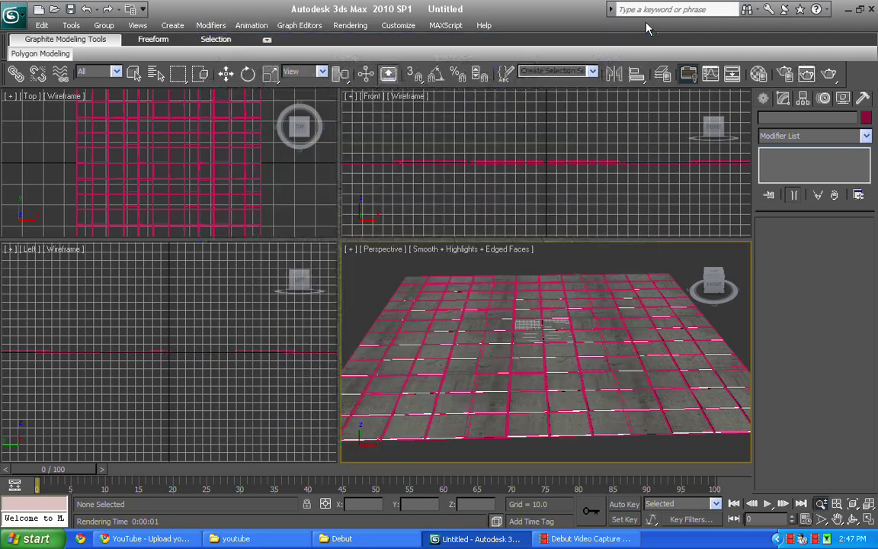
click(13, 14)
click(44, 75)
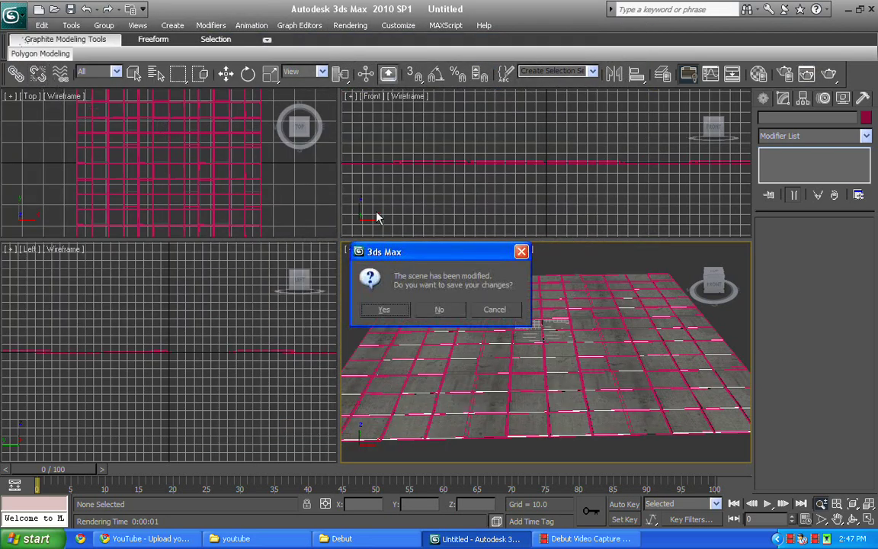
click(435, 311)
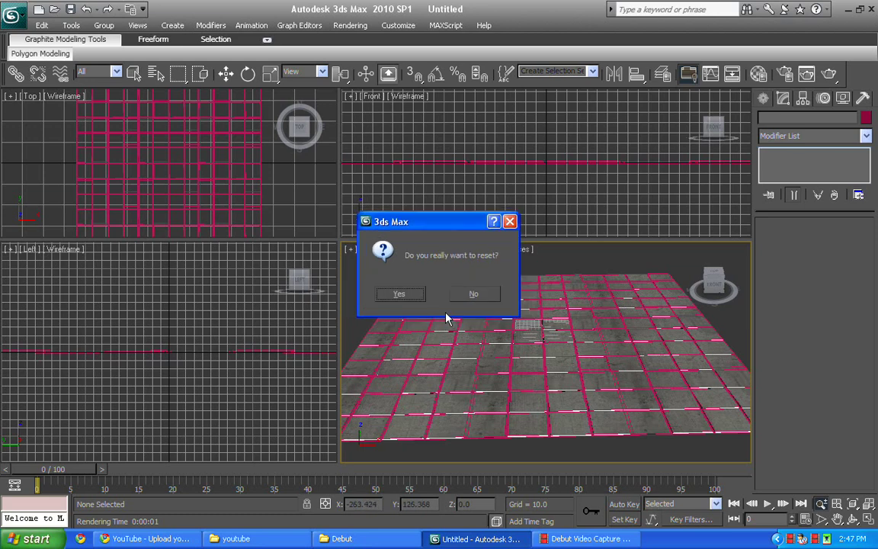
click(398, 295)
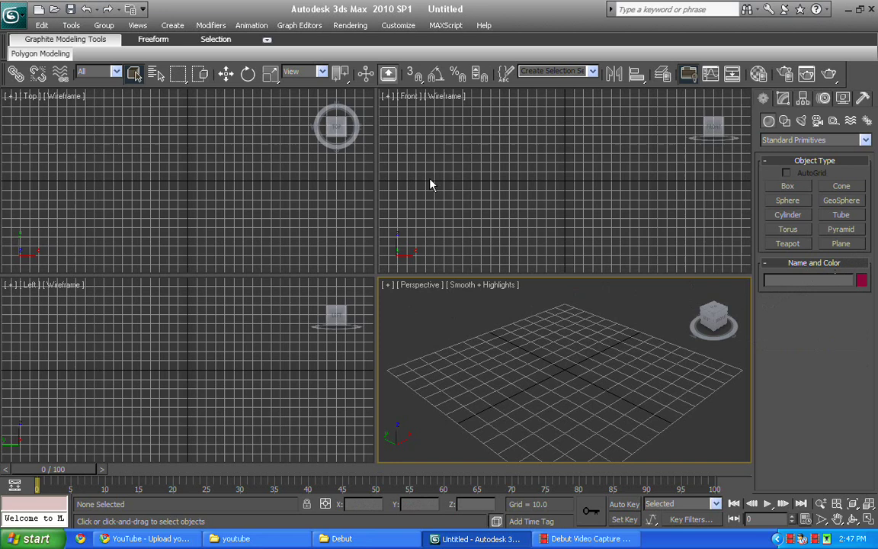
Create a plane about 149 long and 233 wide around the origin in the Top view.
click(850, 243)
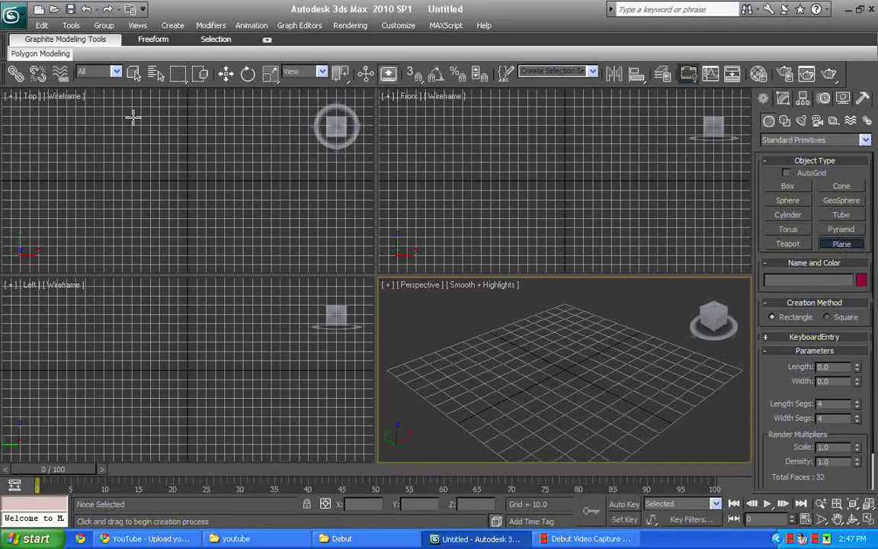
drag(80, 112, 297, 249)
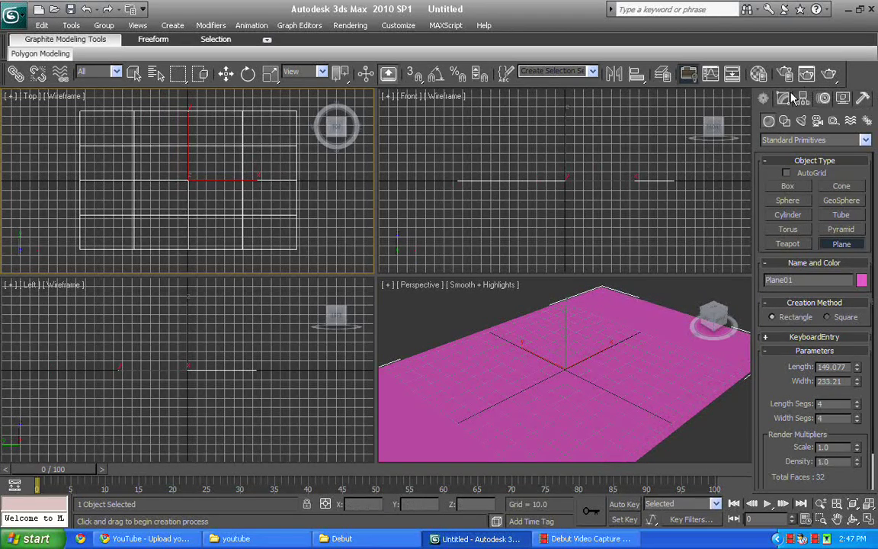
click(225, 74)
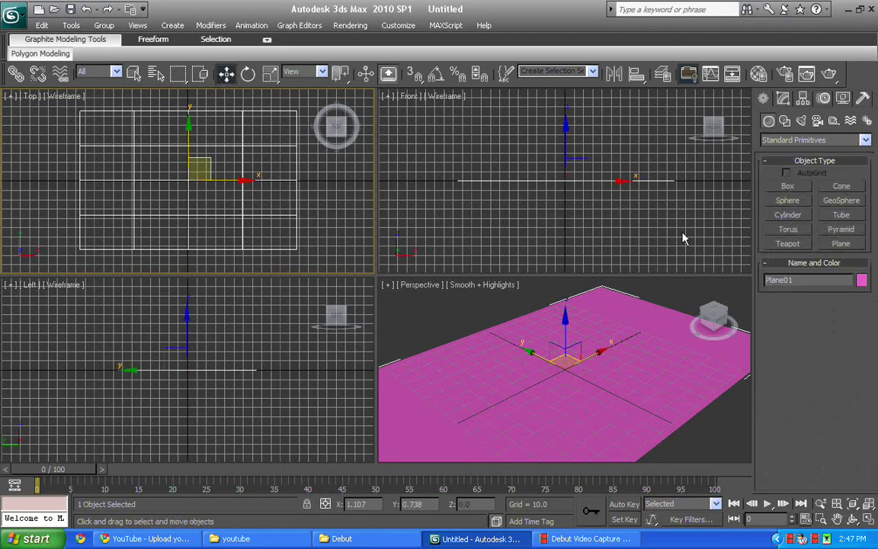
Set the plane's length and width to 300 each.
click(783, 99)
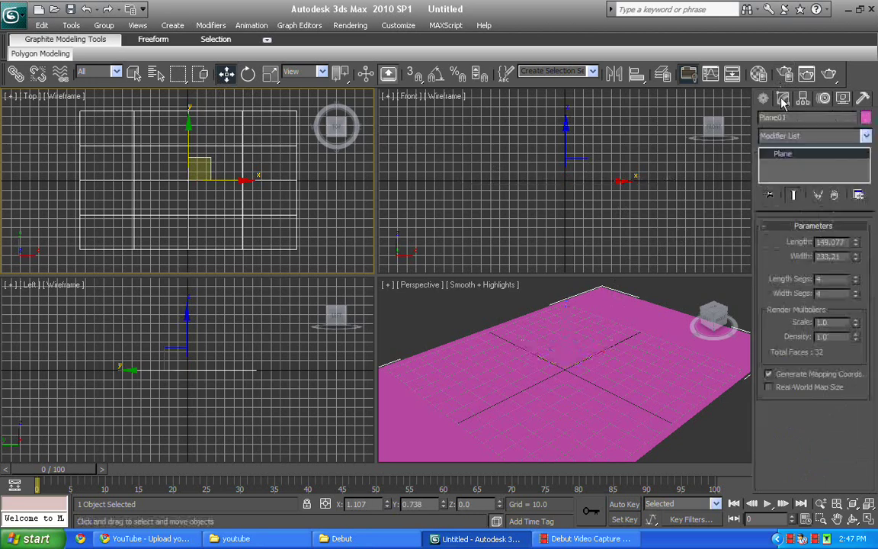
double_click(839, 243)
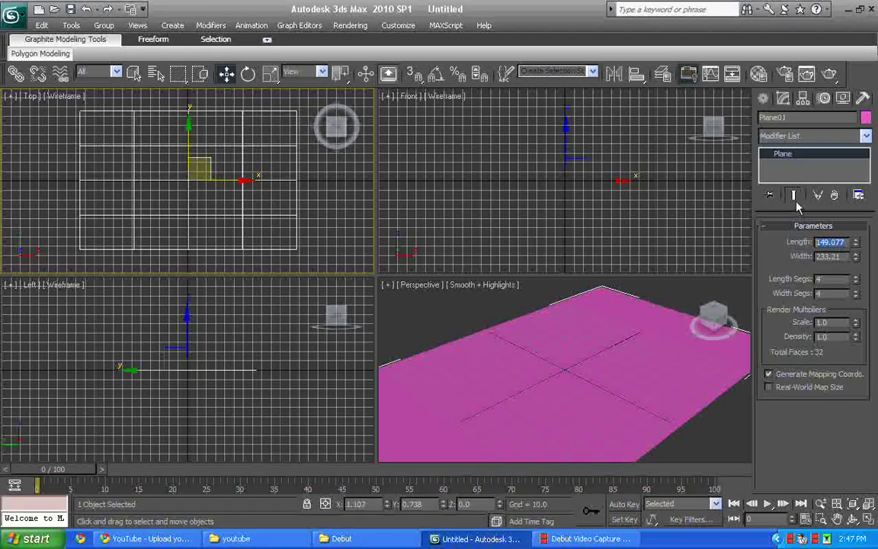
text(300)
key(Tab)
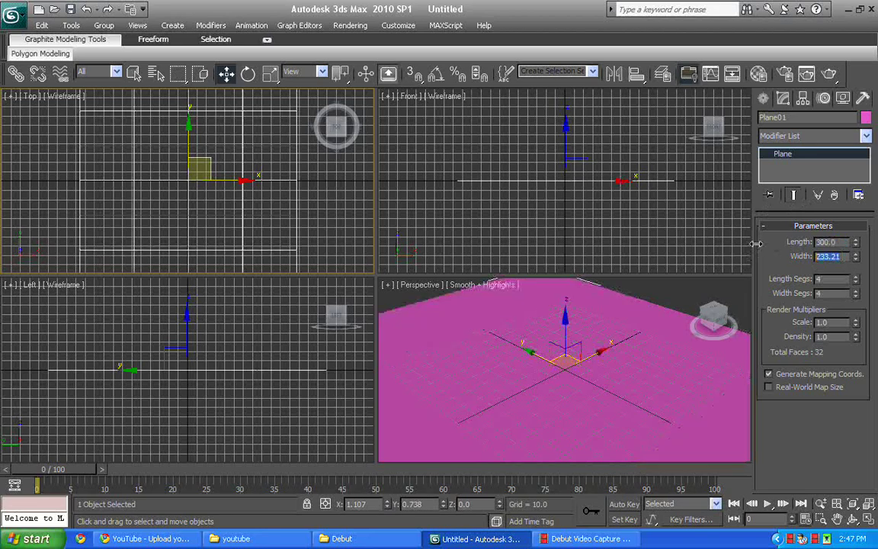
text(300)
key(Return)
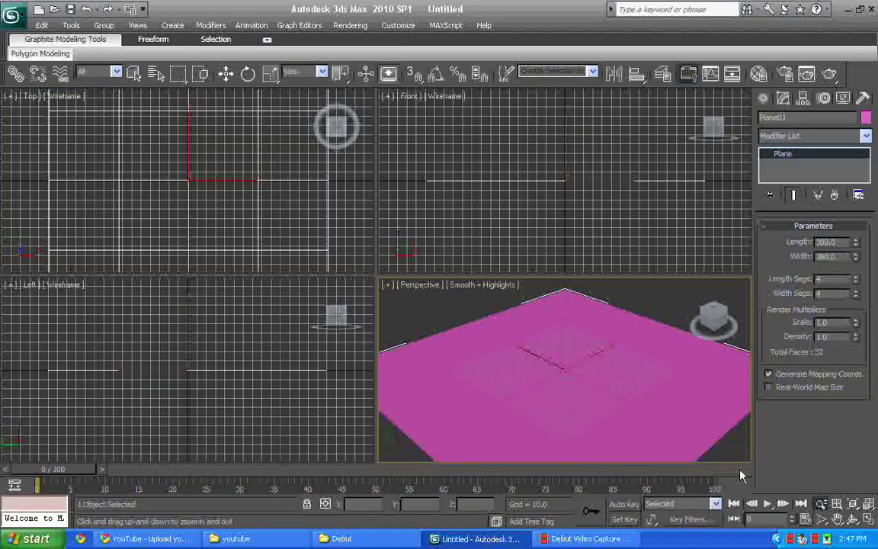
Show edged faces in the Perspective view and make a test render of the plain plane.
middle_drag(666, 423, 666, 384)
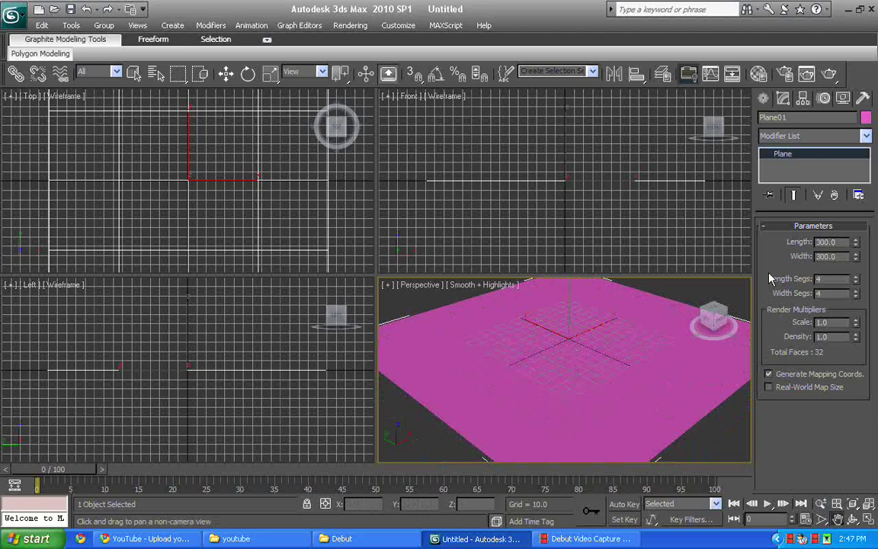
click(488, 285)
click(526, 346)
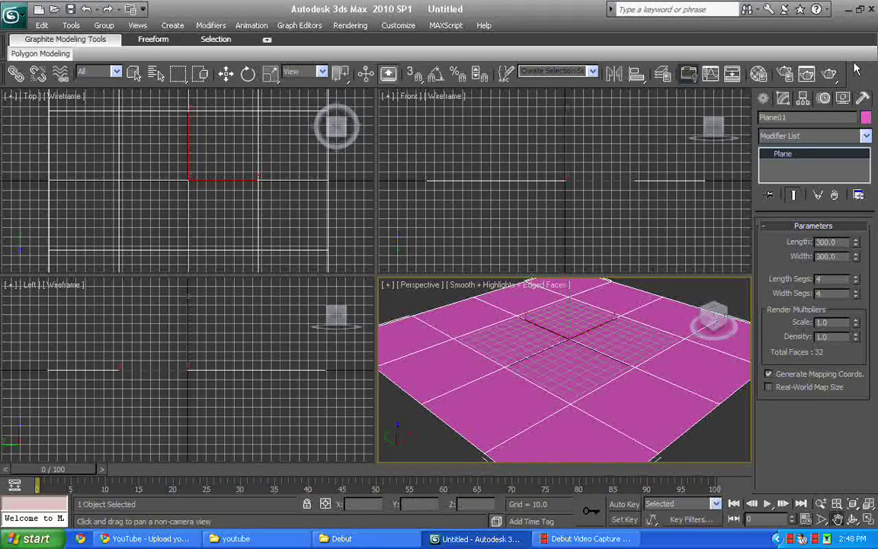
click(830, 76)
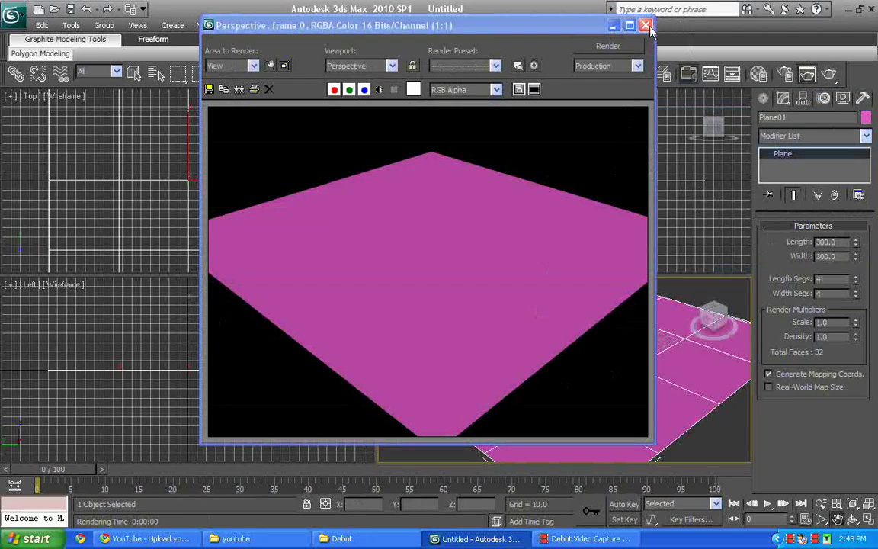
click(646, 26)
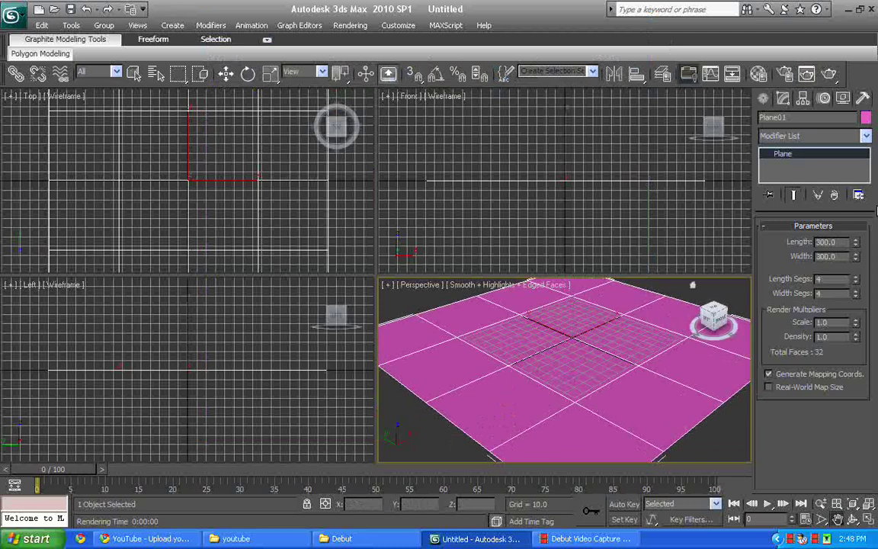
Apply an Edit Poly modifier to the plane and select all its polygons at polygon level.
click(867, 138)
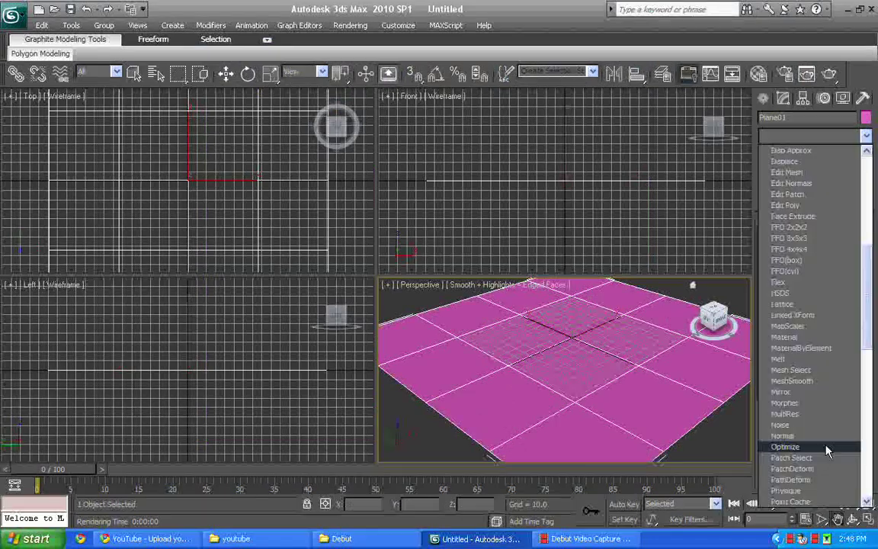
scroll(813, 321, down, 5)
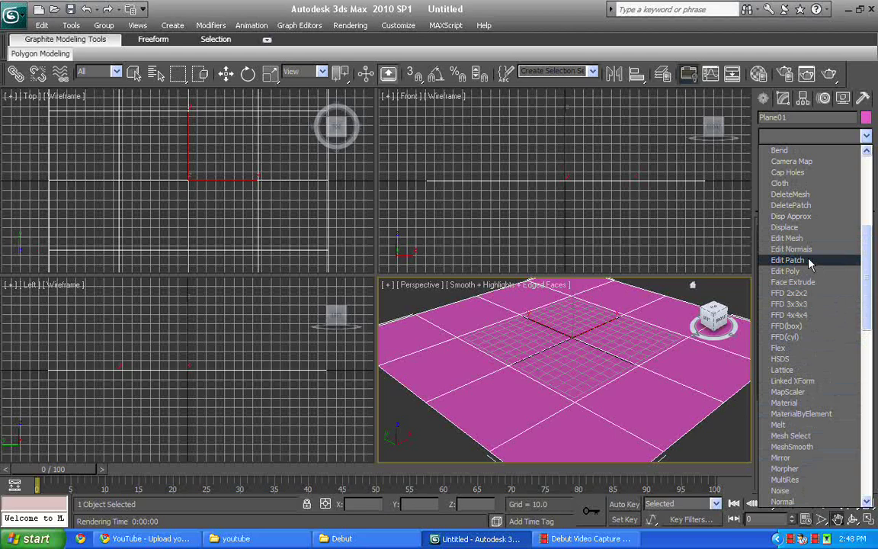
click(808, 271)
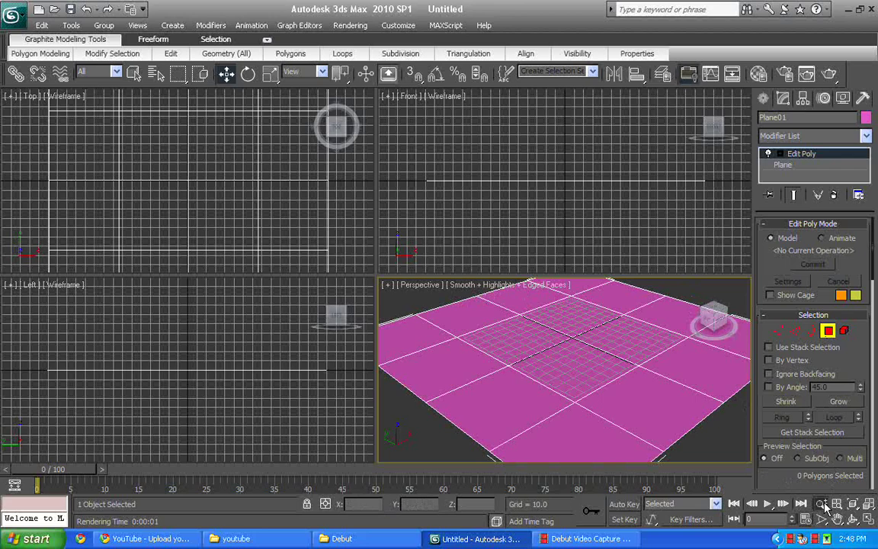
key(ctrl+a)
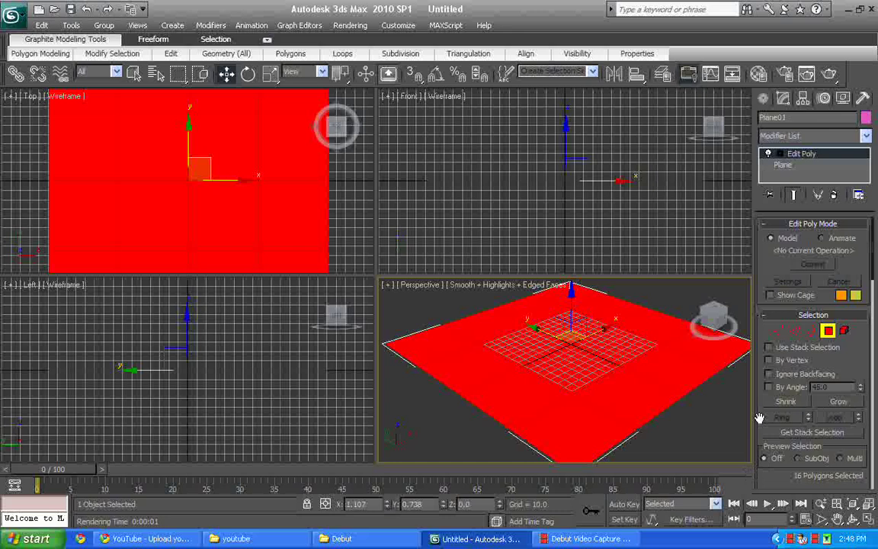
Inset all selected polygons with the By Polygon type and an amount of about 1.09.
drag(825, 391, 843, 126)
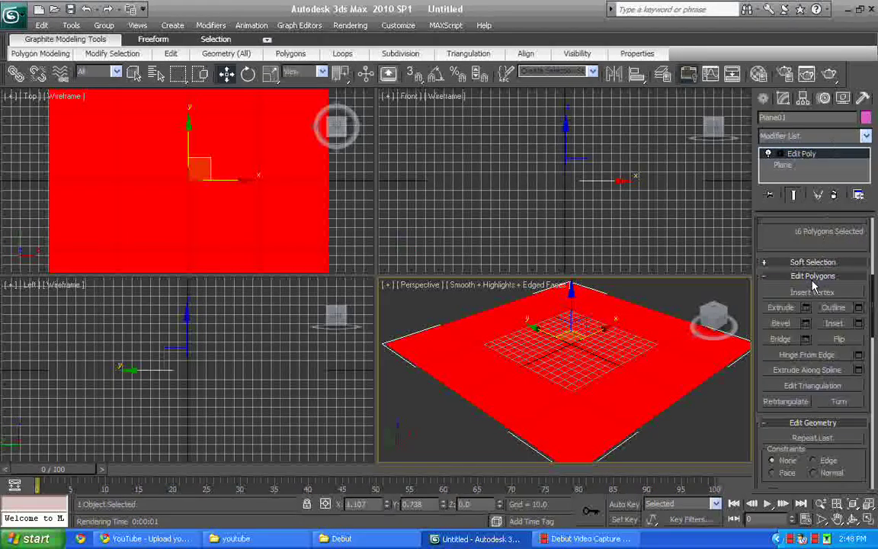
click(860, 324)
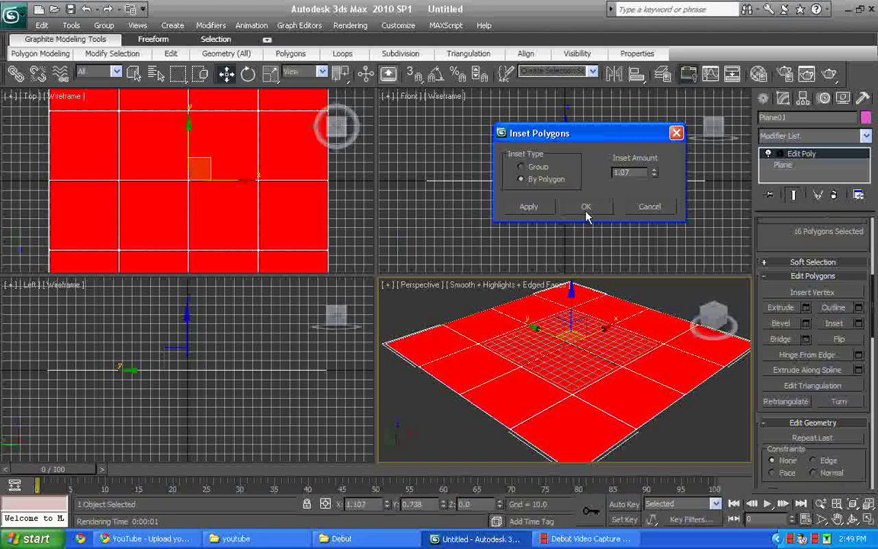
click(655, 169)
click(587, 208)
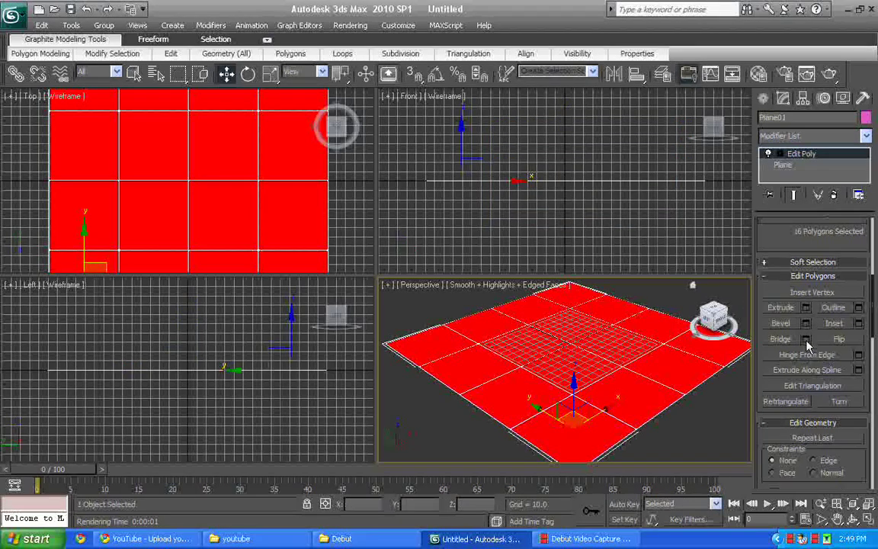
Inspect several of the inset polygons and make a test render of the Perspective view.
click(680, 369)
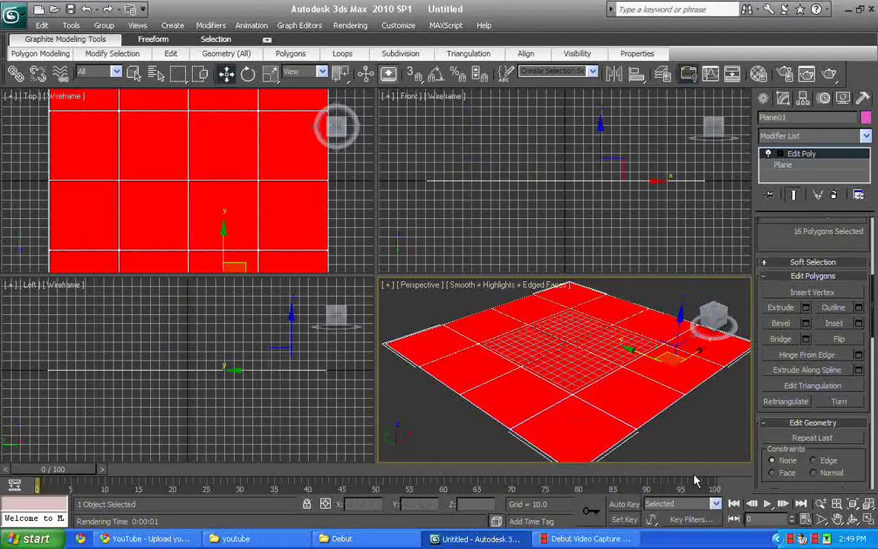
click(474, 370)
click(566, 334)
click(617, 347)
click(639, 396)
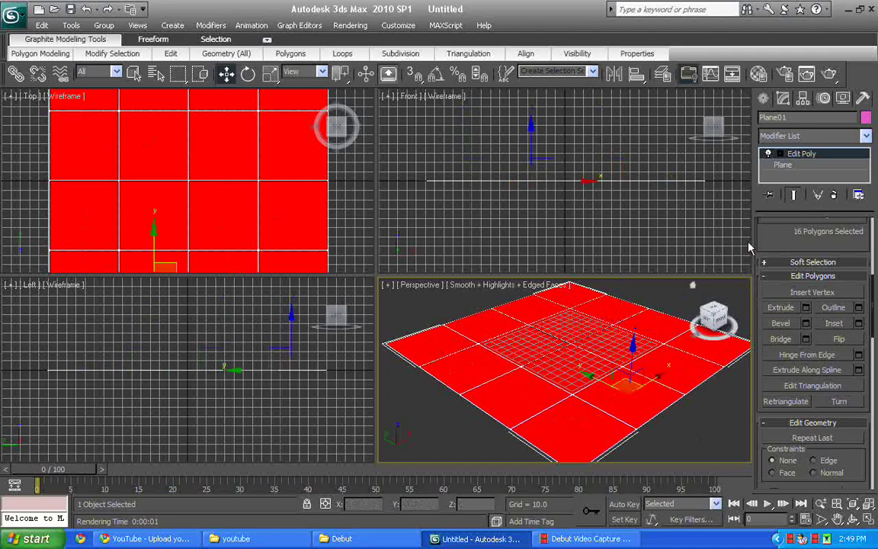
key(shift+q)
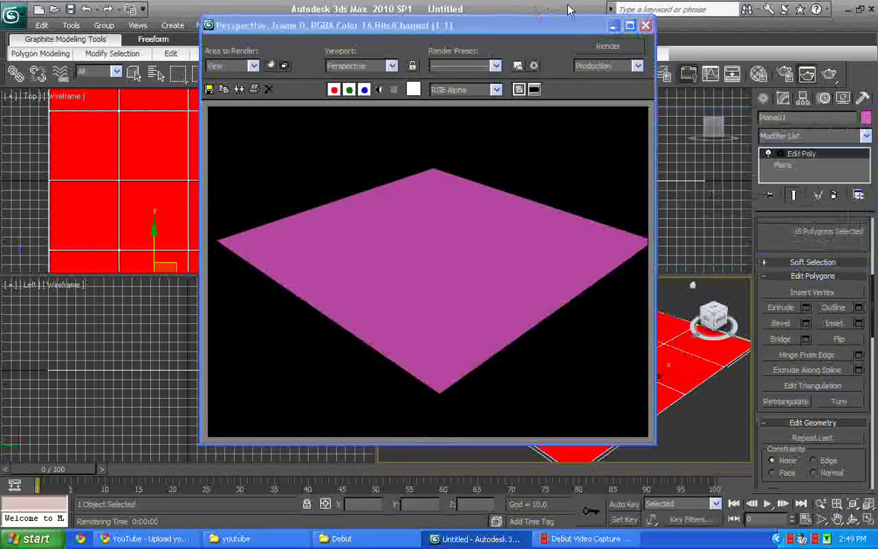
click(646, 25)
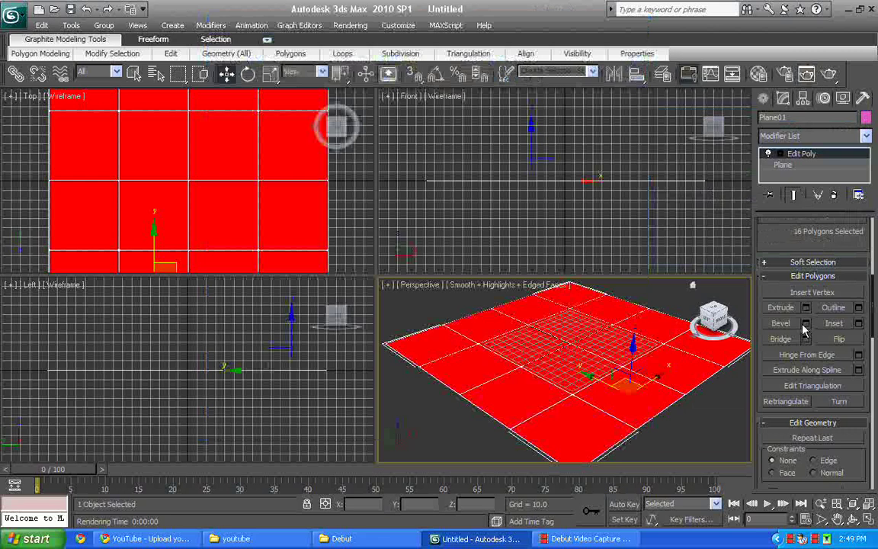
Bevel the selected polygons By Polygon with a height of 2.29 and check the tiles in a test render.
click(807, 323)
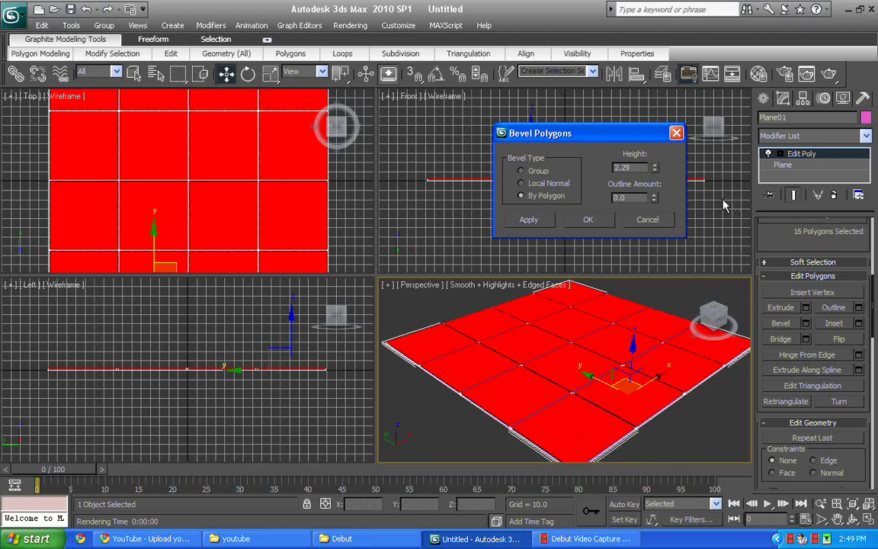
key(shift+q)
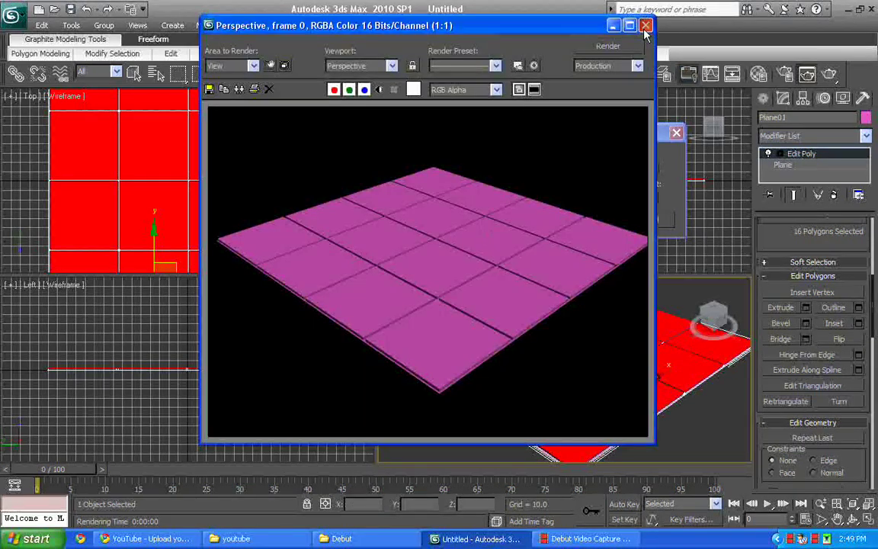
click(645, 26)
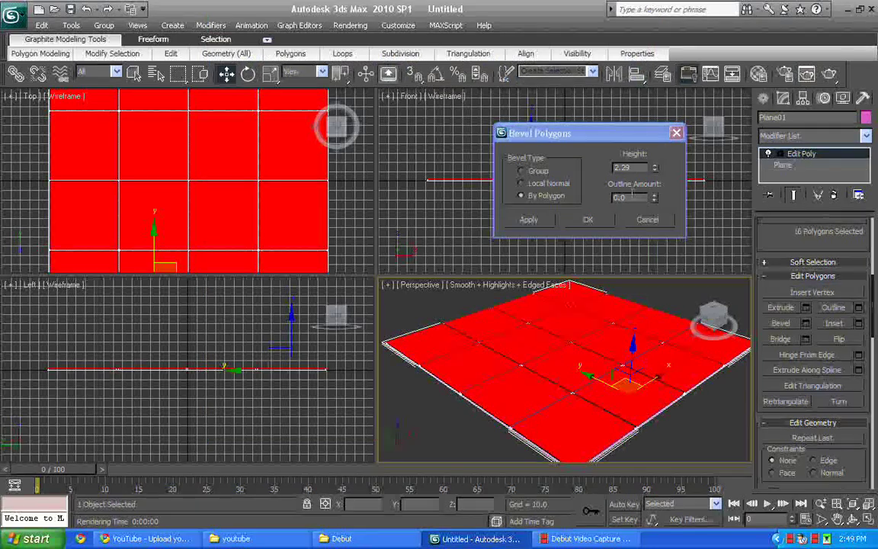
Set the bevel's outline amount to -1.186, checking the sloped tile edges with test renders of the Perspective view.
drag(654, 200, 655, 254)
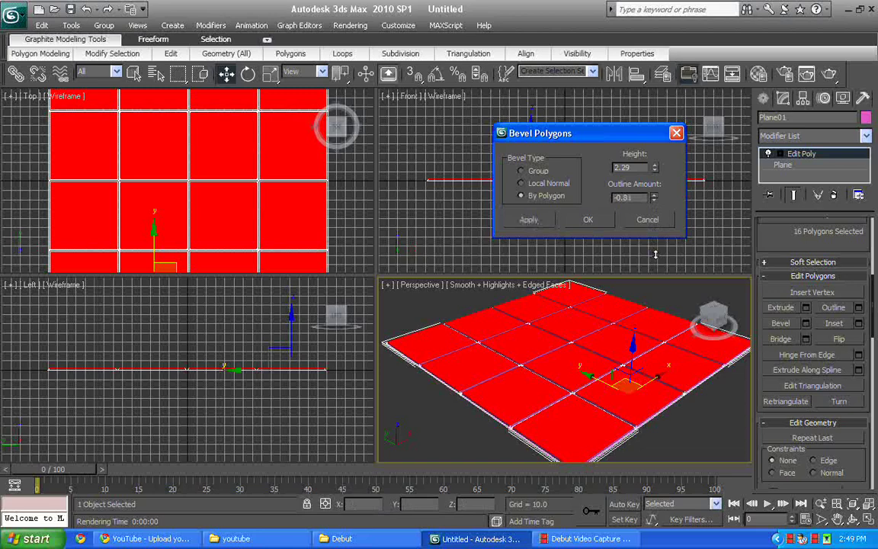
click(829, 74)
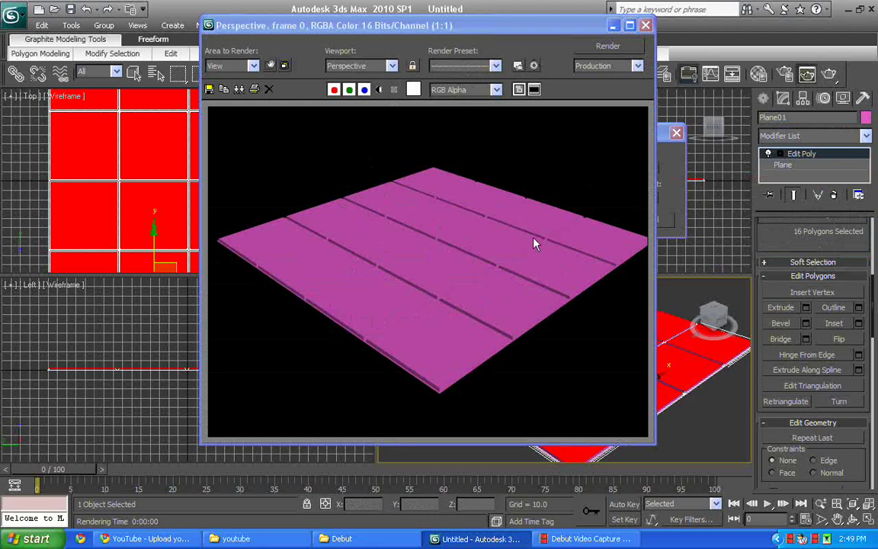
click(830, 77)
click(646, 25)
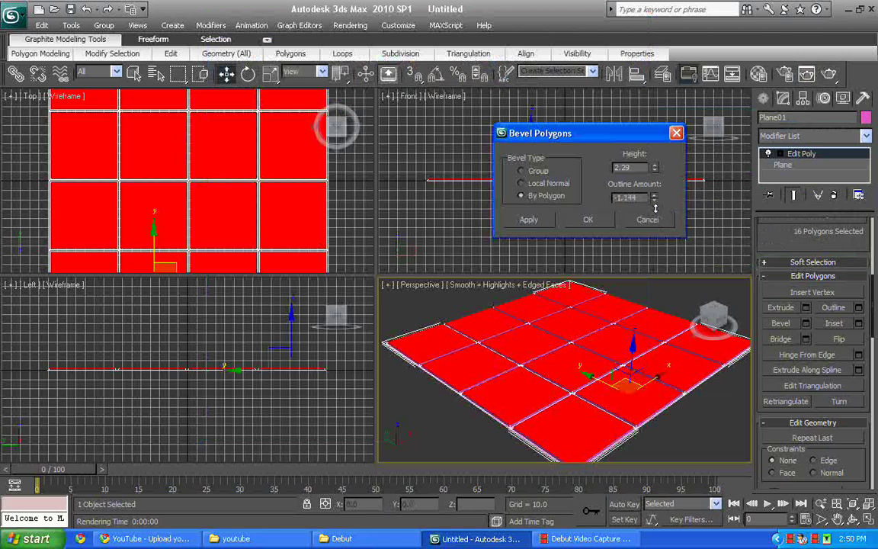
drag(655, 208, 655, 212)
key(F9)
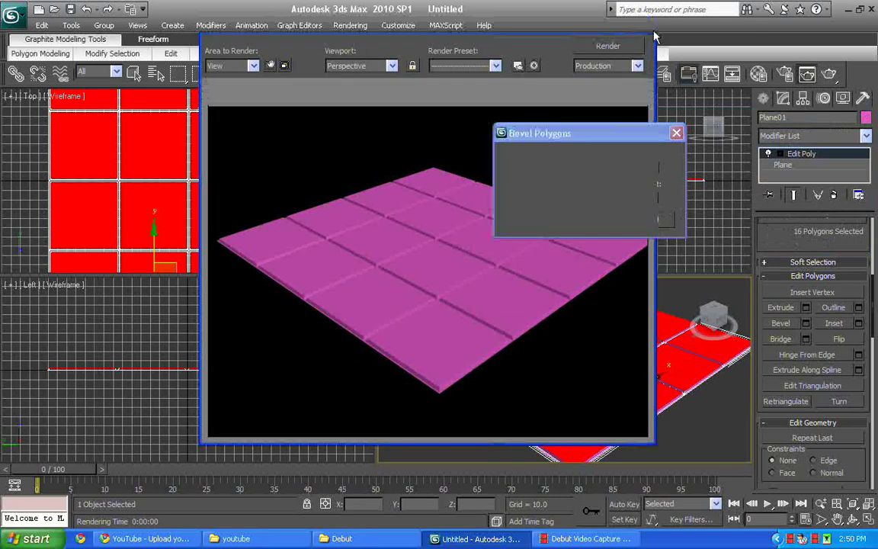
click(653, 34)
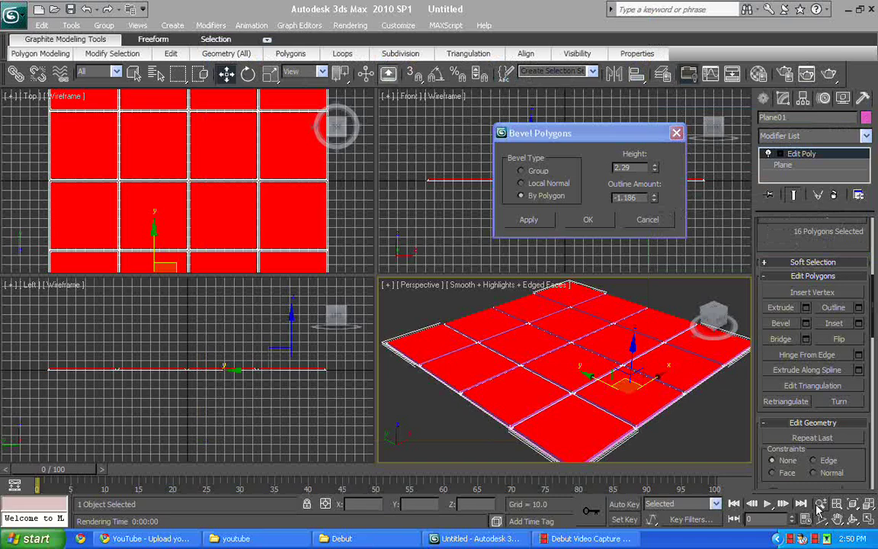
Raise the bevel height to 2.542, check the tiles in test renders of the Perspective view, and accept the bevel.
key(shift+q)
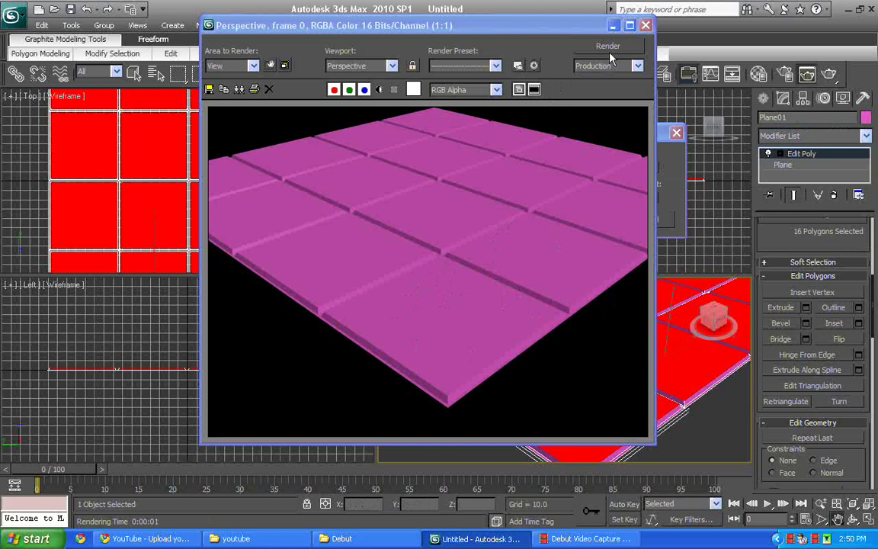
click(645, 25)
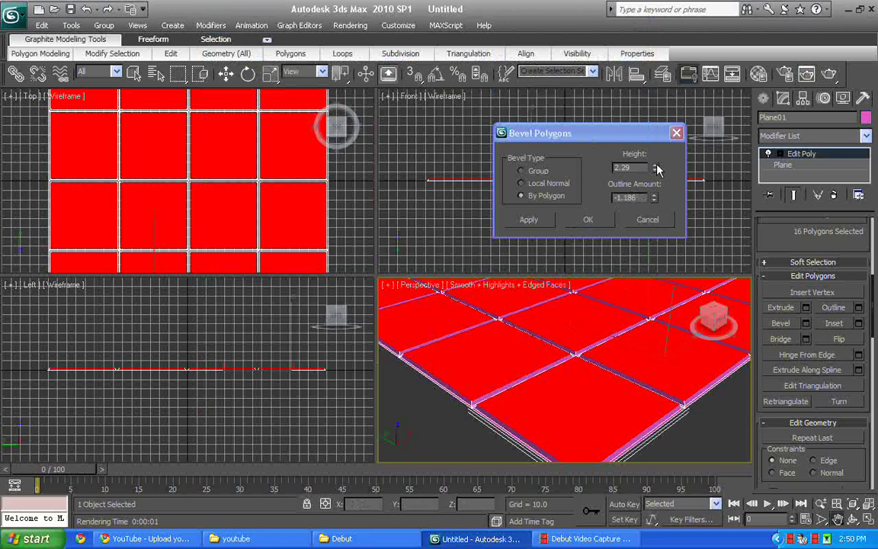
key(shift+q)
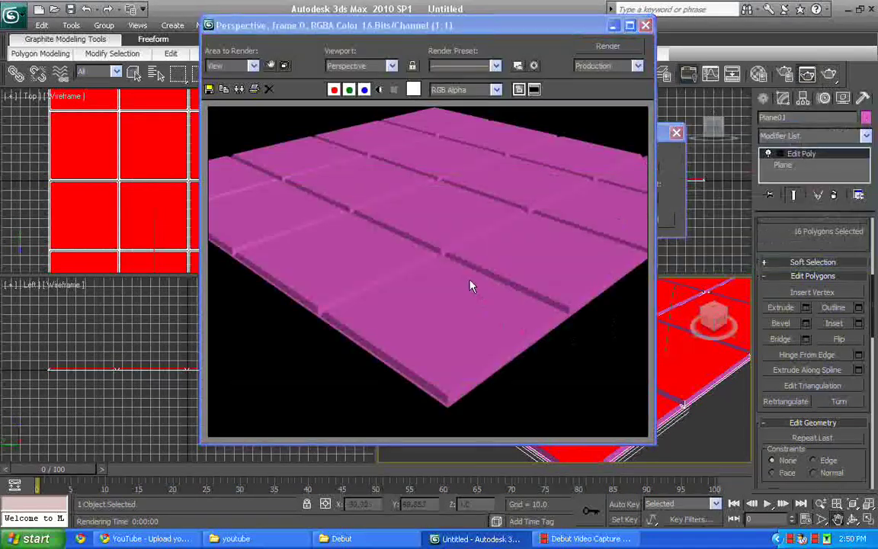
click(645, 25)
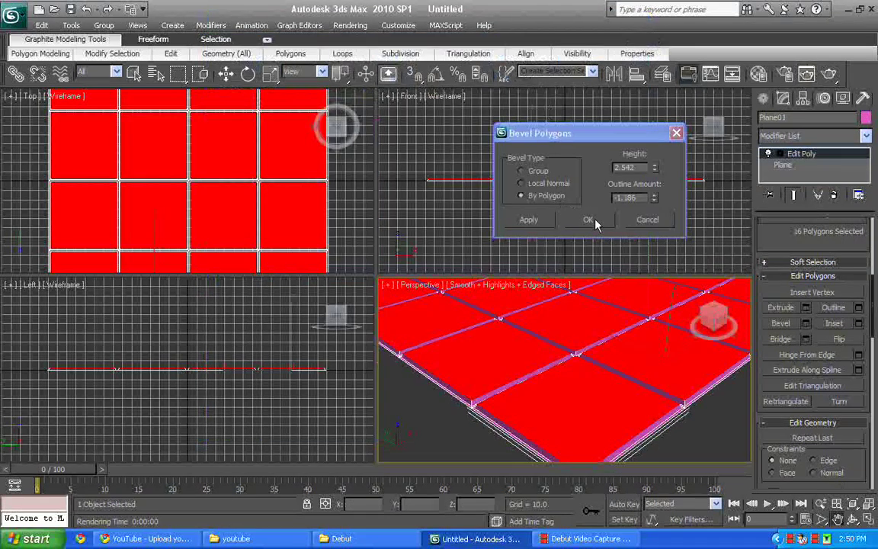
click(584, 219)
Inspect the whole bevelled floor in test renders from a corner view and from a front view.
click(821, 504)
drag(674, 404, 664, 460)
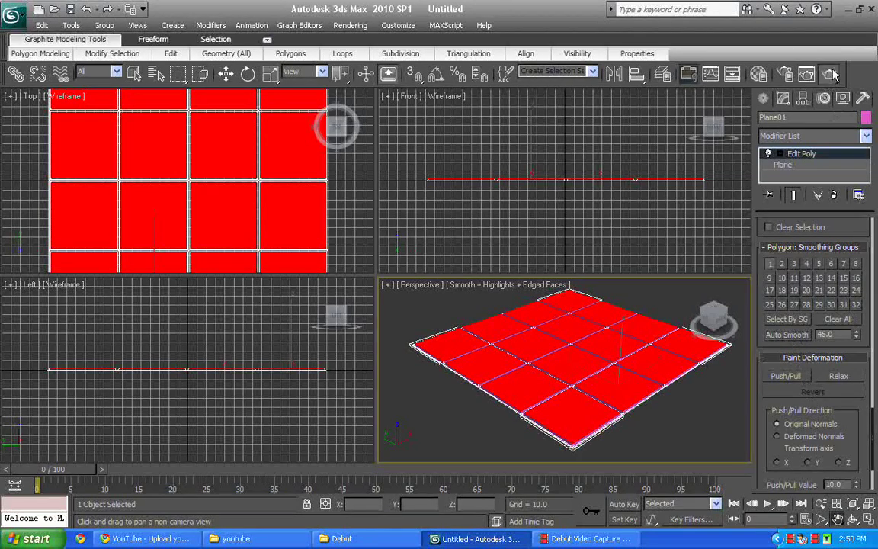
key(shift+q)
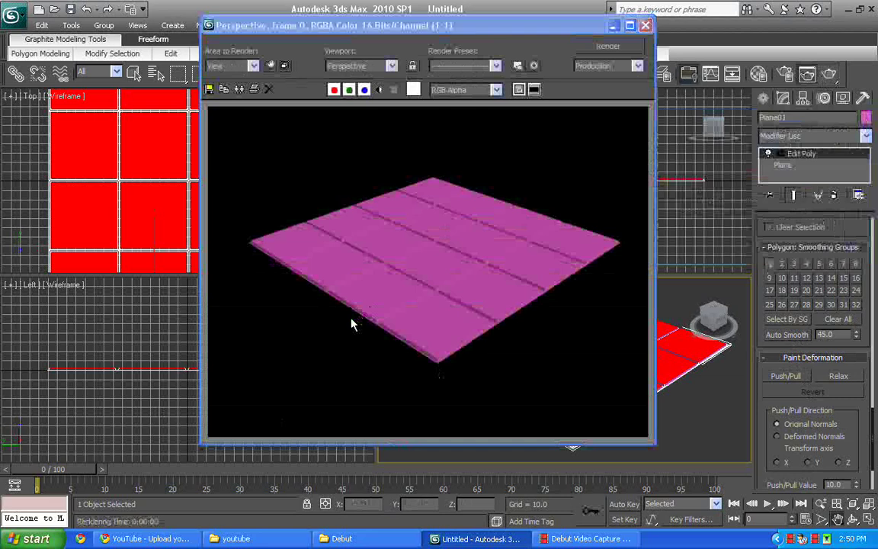
key(Escape)
click(223, 76)
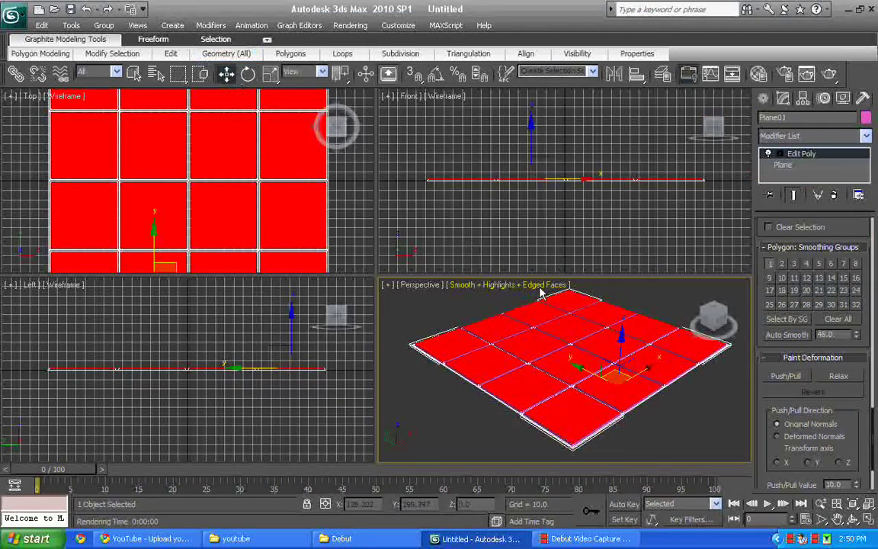
click(853, 518)
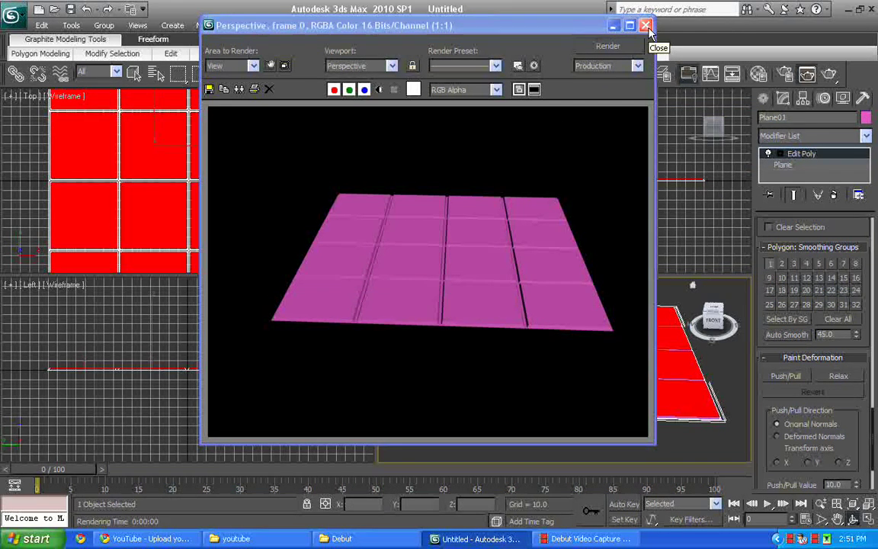
click(645, 26)
Assign the 01 - Default material to the floor plane and check it in a test render.
click(820, 506)
drag(697, 432, 692, 416)
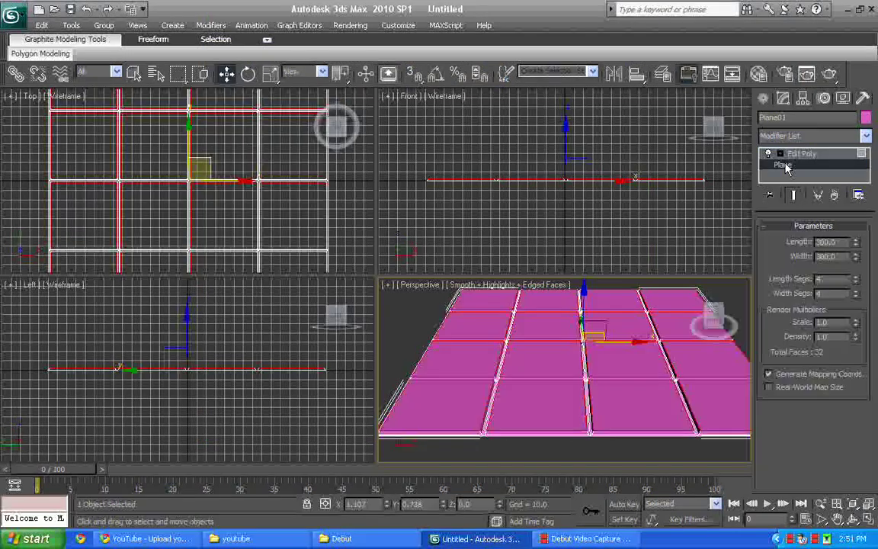
click(760, 74)
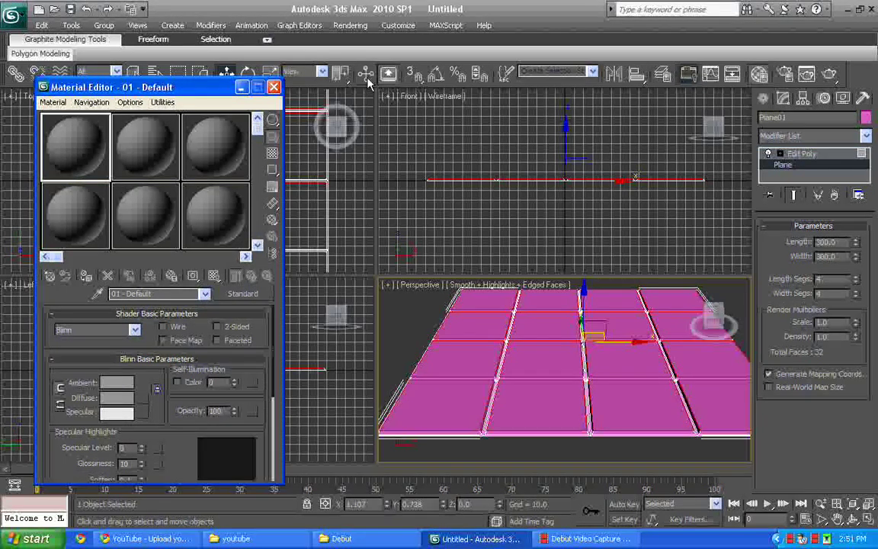
drag(470, 350, 471, 351)
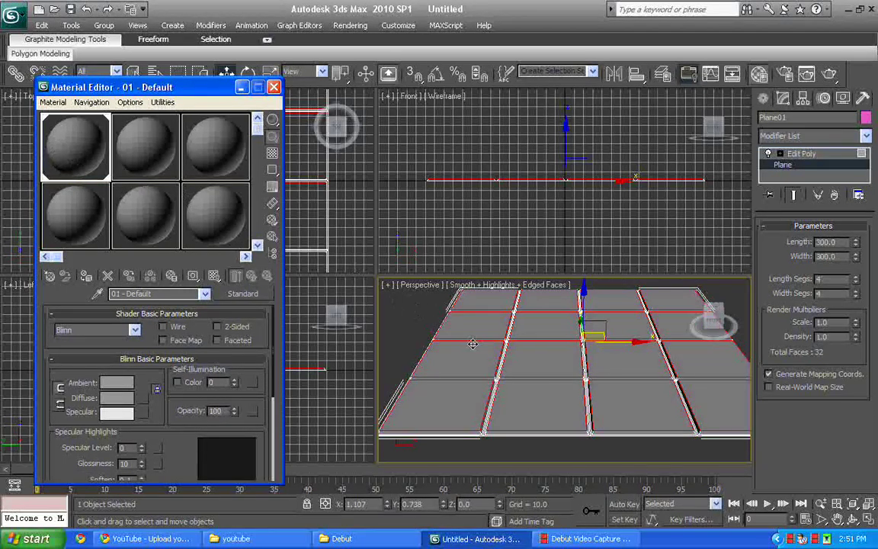
click(829, 74)
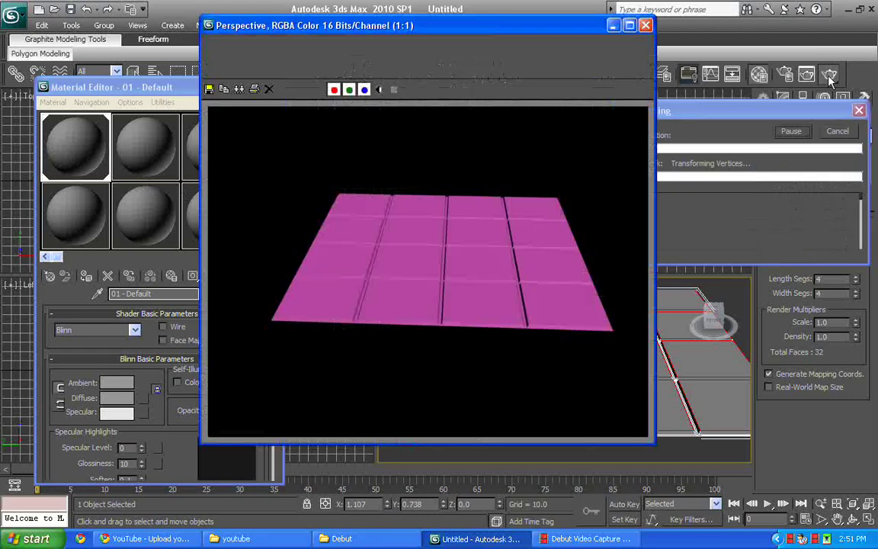
click(646, 26)
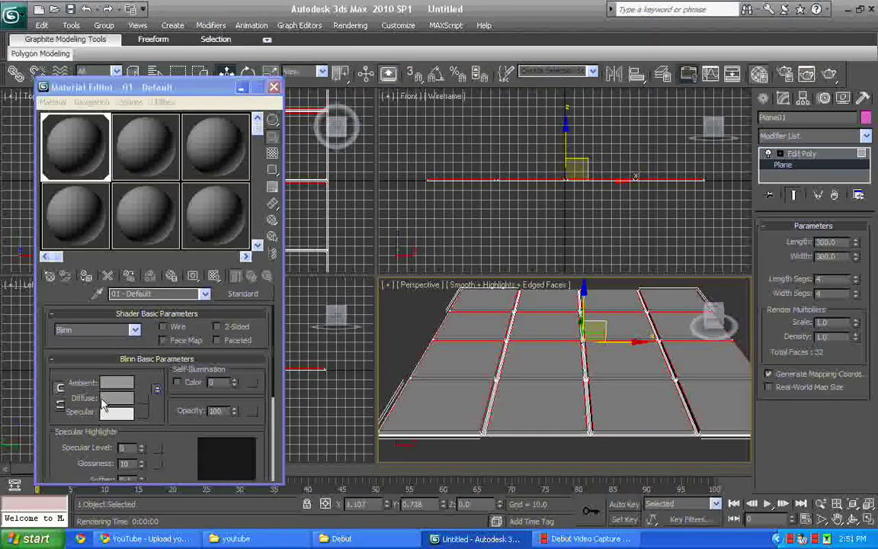
Load the CONCRETE_014 bitmap as the material's diffuse map, show it in the viewport, and check it in a test render.
click(115, 384)
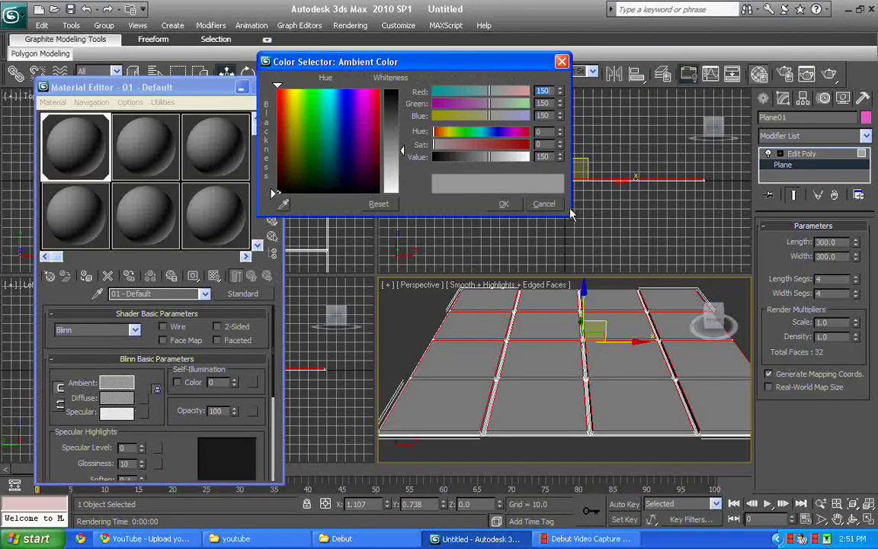
click(546, 205)
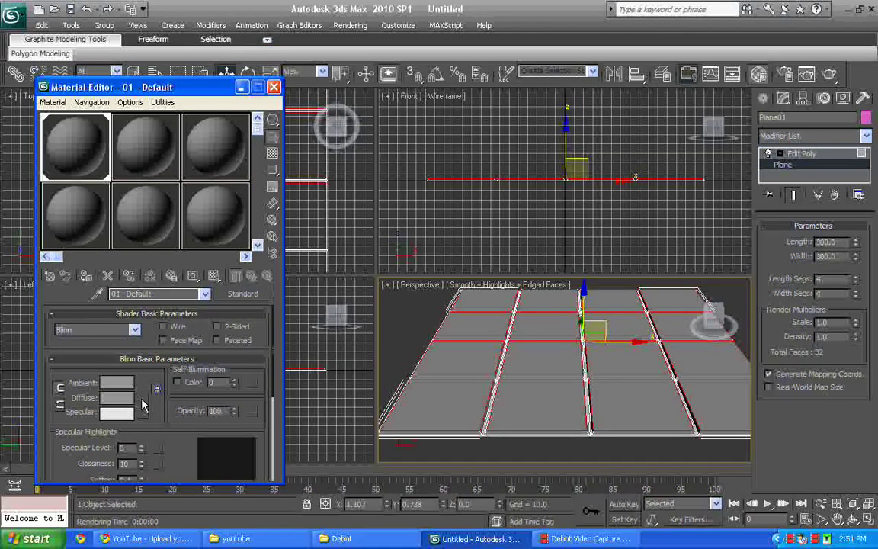
click(143, 401)
click(144, 398)
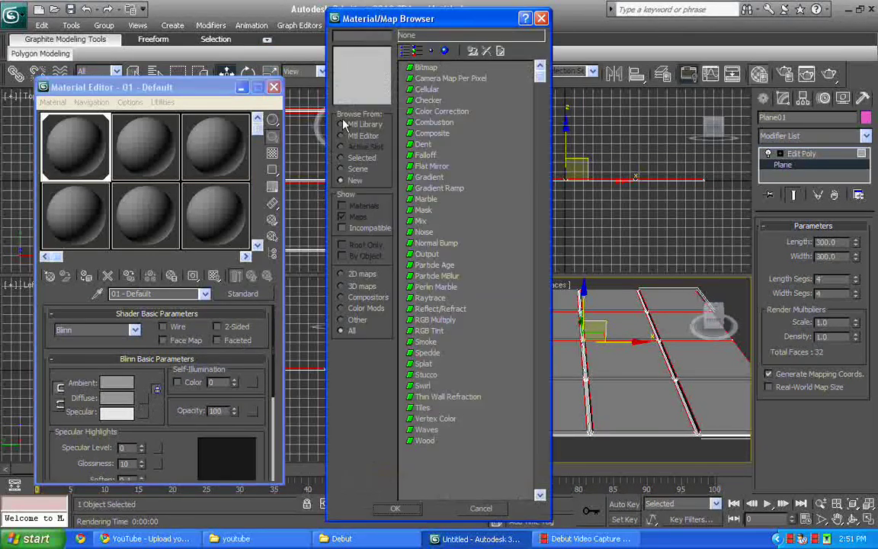
double_click(425, 67)
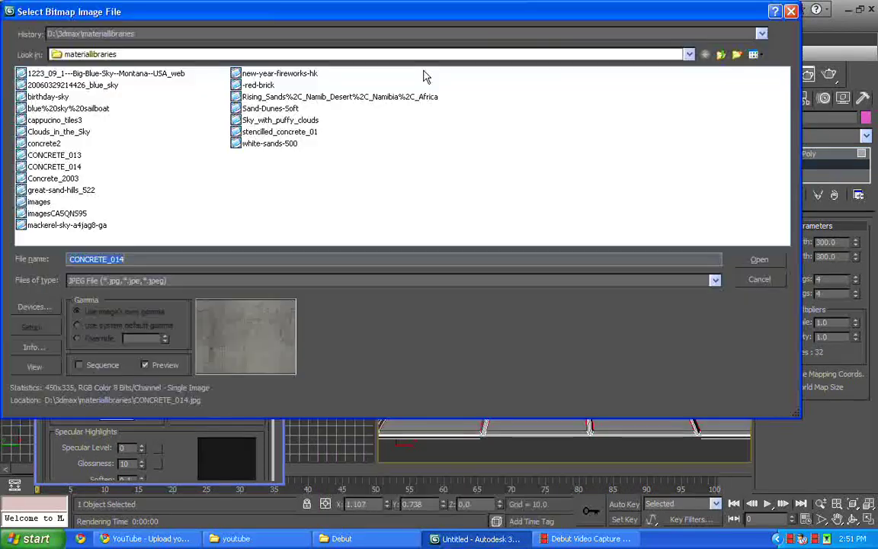
click(760, 55)
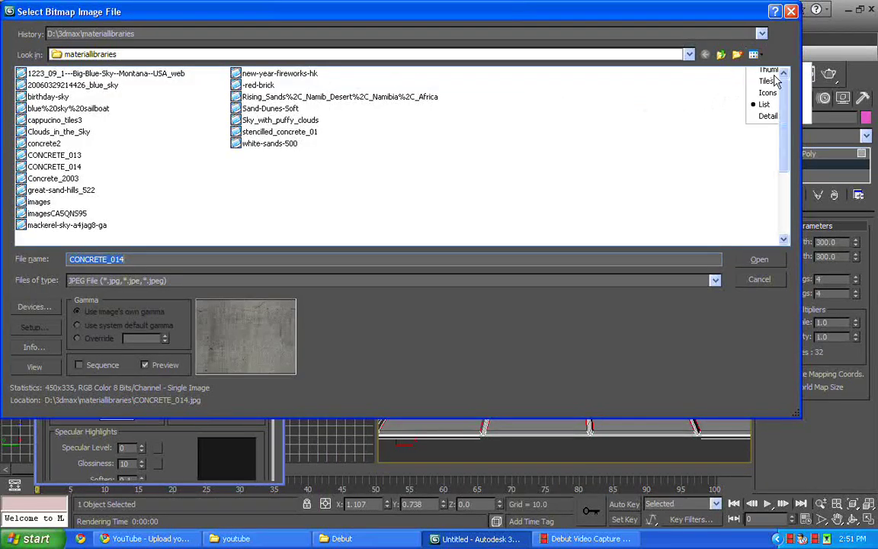
click(770, 69)
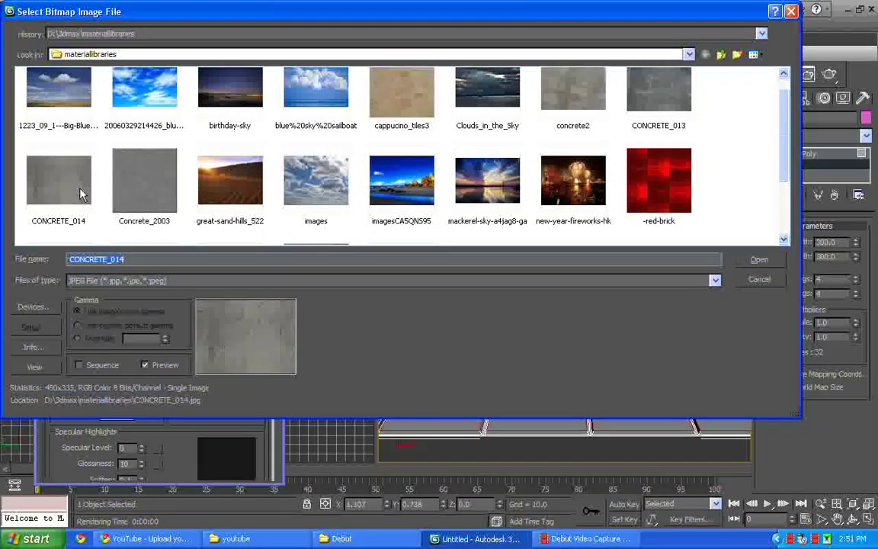
click(80, 193)
double_click(72, 200)
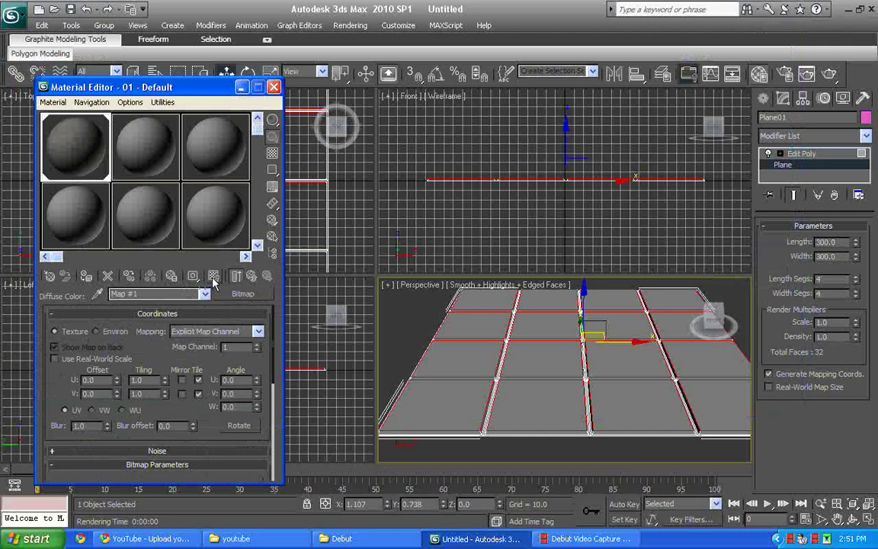
key(shift+q)
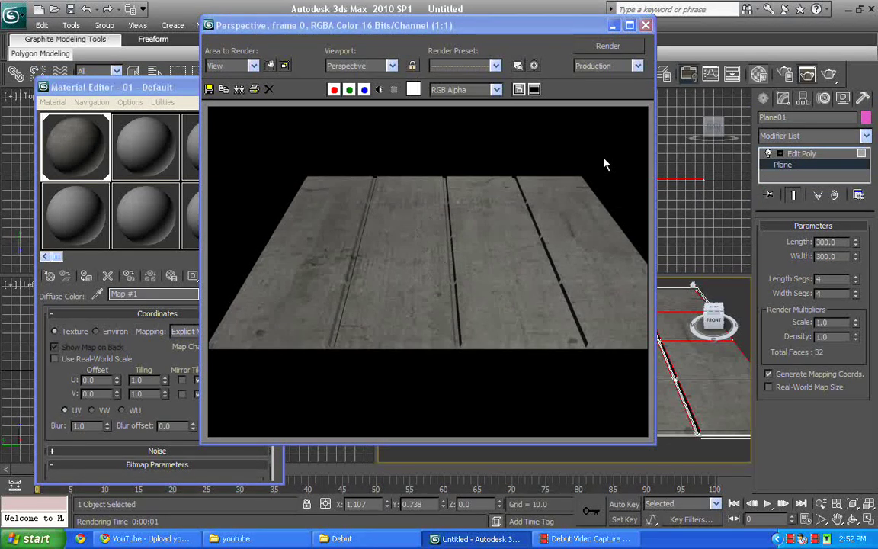
click(646, 26)
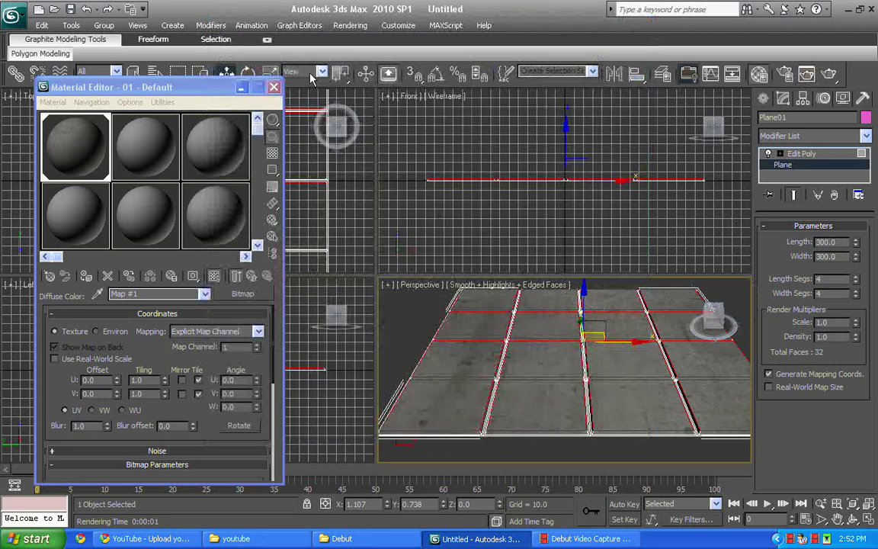
Try a second By Polygon bevel on the 16 tiles with height 2.694 and outline amount -1.186, previewing it in a test render.
drag(409, 299, 758, 459)
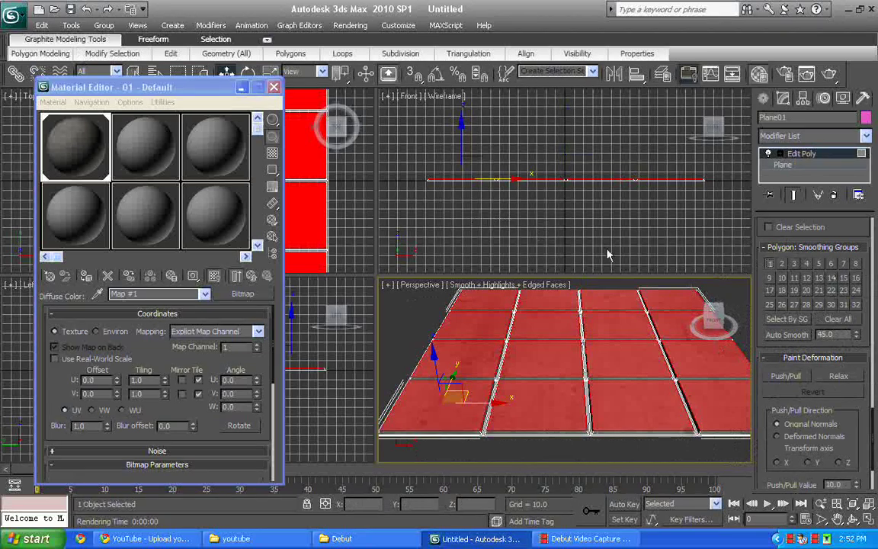
click(690, 315)
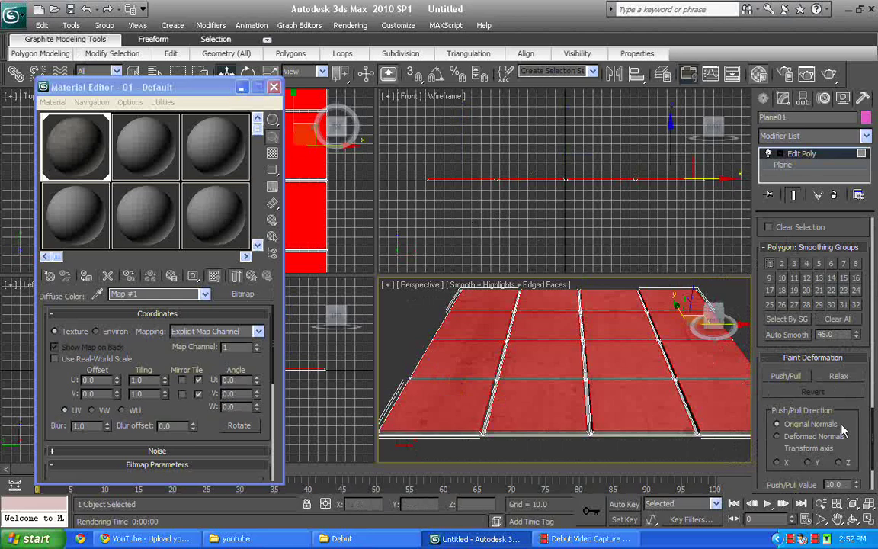
scroll(842, 431, up, 10)
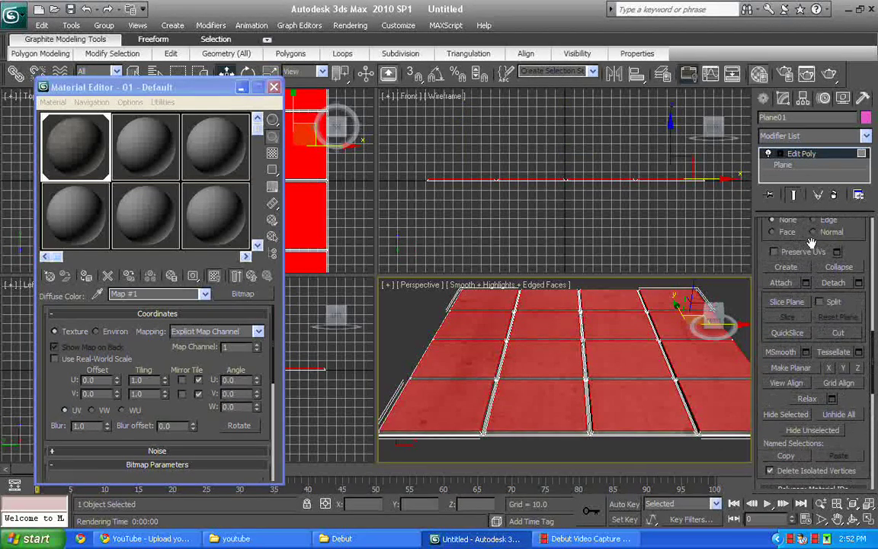
scroll(808, 241, up, 5)
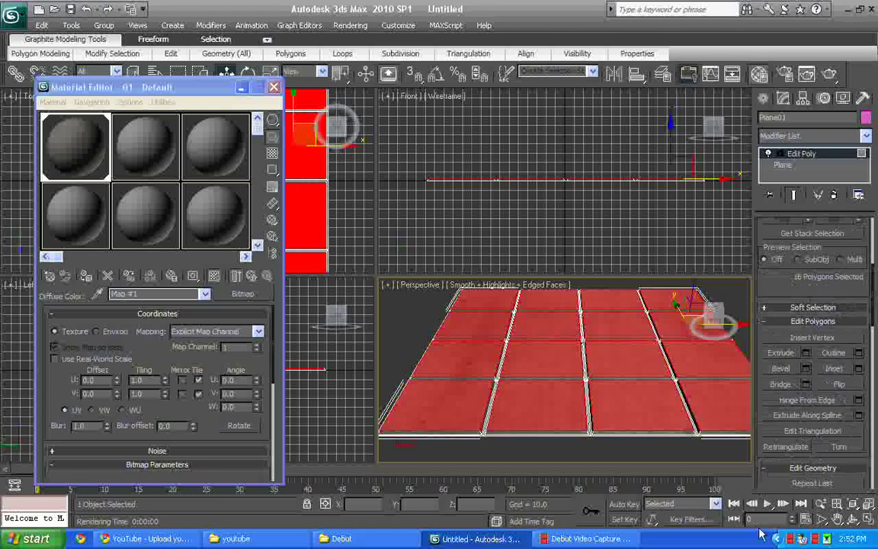
click(806, 368)
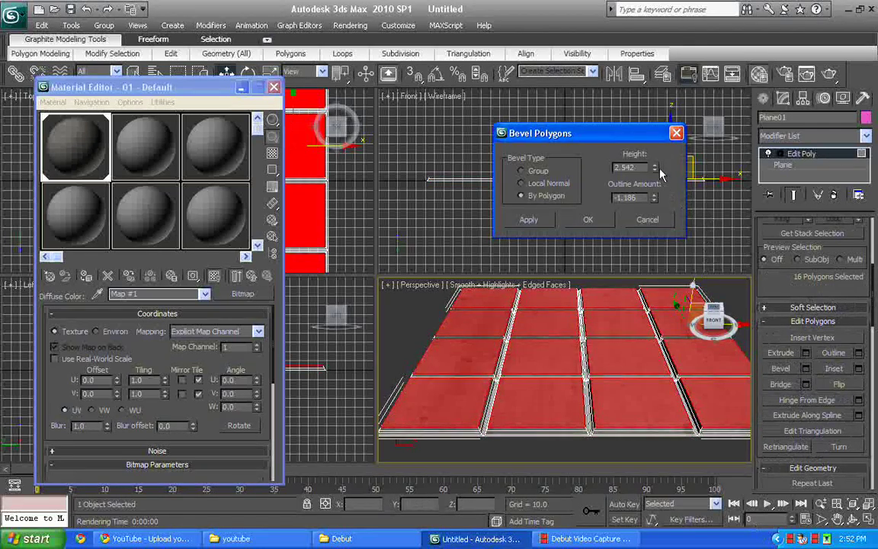
drag(655, 166, 654, 159)
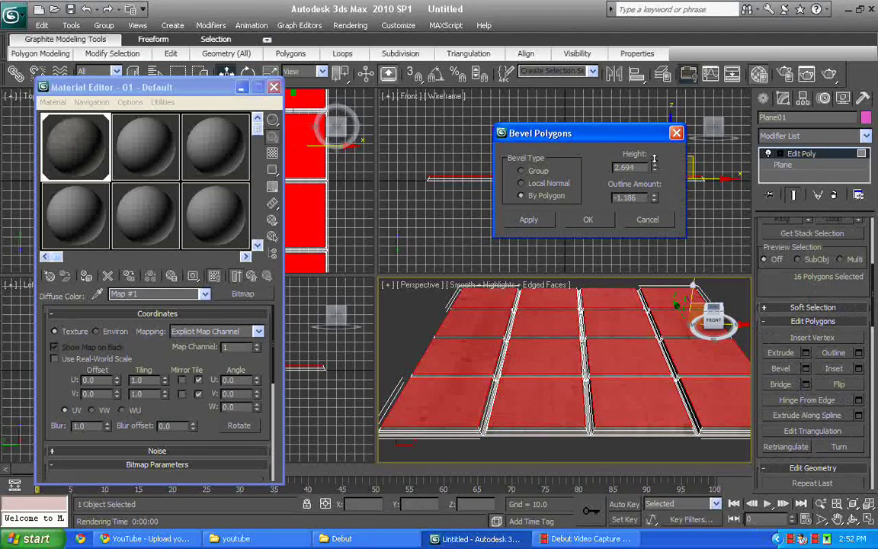
click(828, 74)
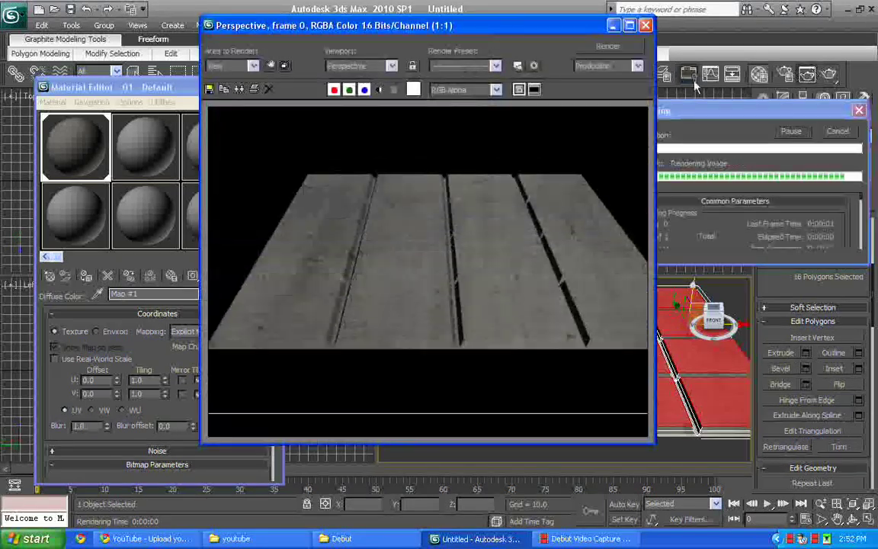
click(646, 25)
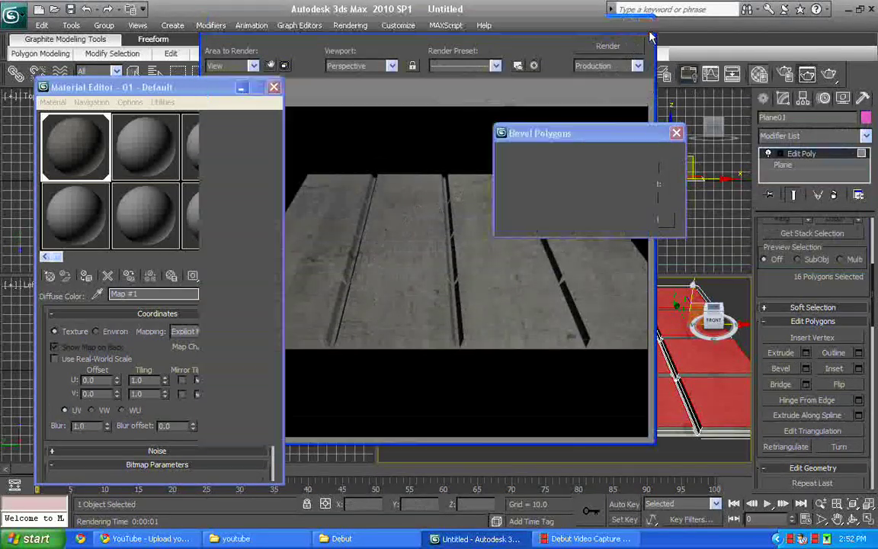
click(647, 220)
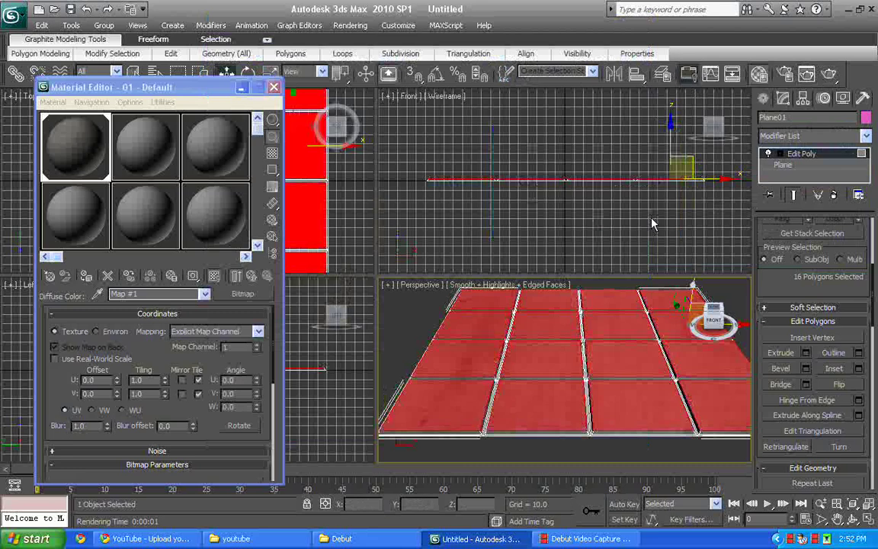
Leave polygon editing of the floor and check the textured tiles in a test render.
click(783, 165)
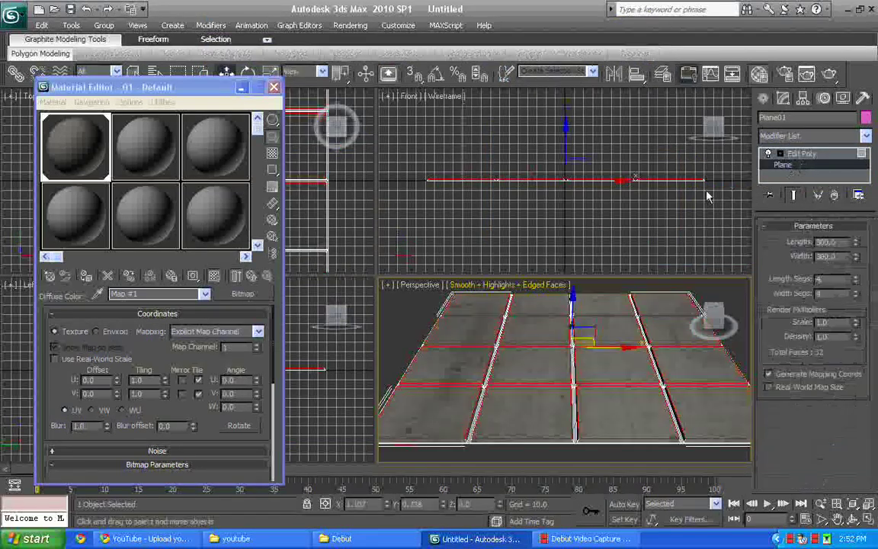
click(829, 73)
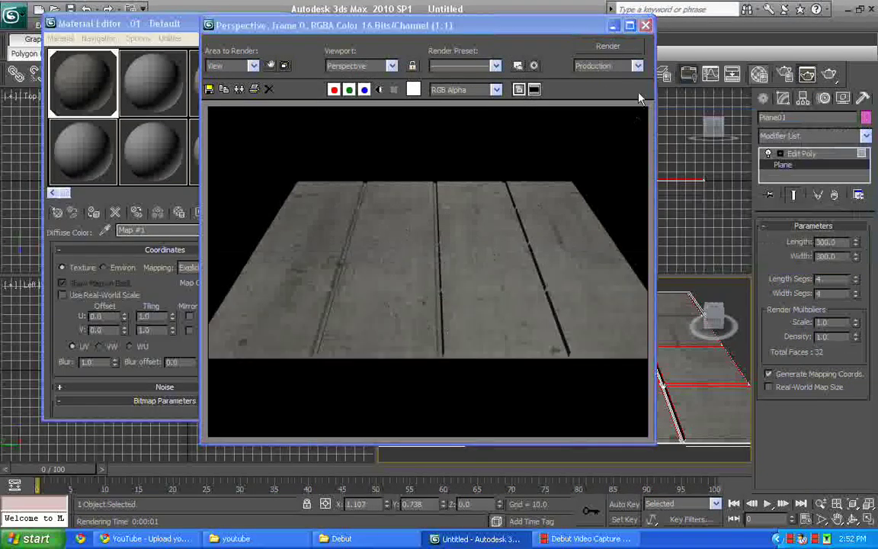
click(645, 26)
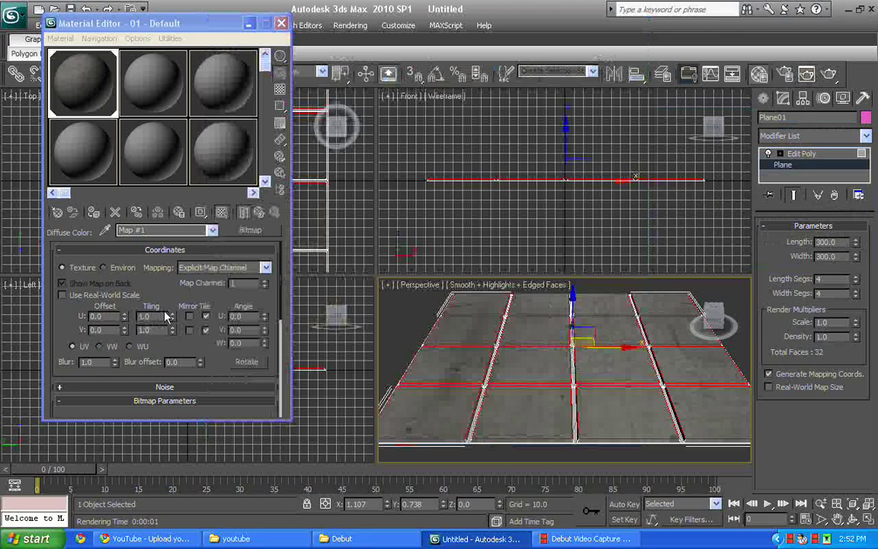
Set the concrete material's specular level to 96 and glossiness to 46, and check the shine in a test render.
scroll(161, 267, down, 5)
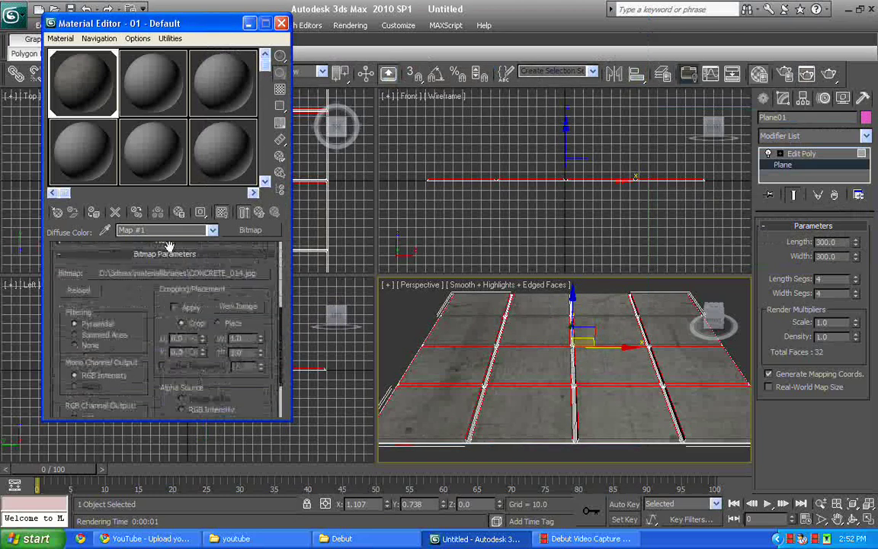
click(260, 213)
drag(171, 368, 151, 273)
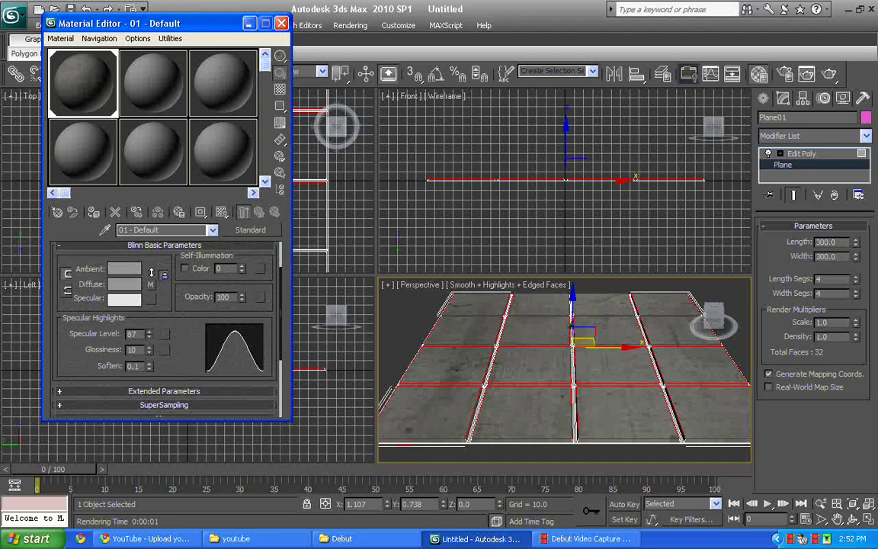
drag(151, 272, 151, 265)
drag(149, 351, 149, 324)
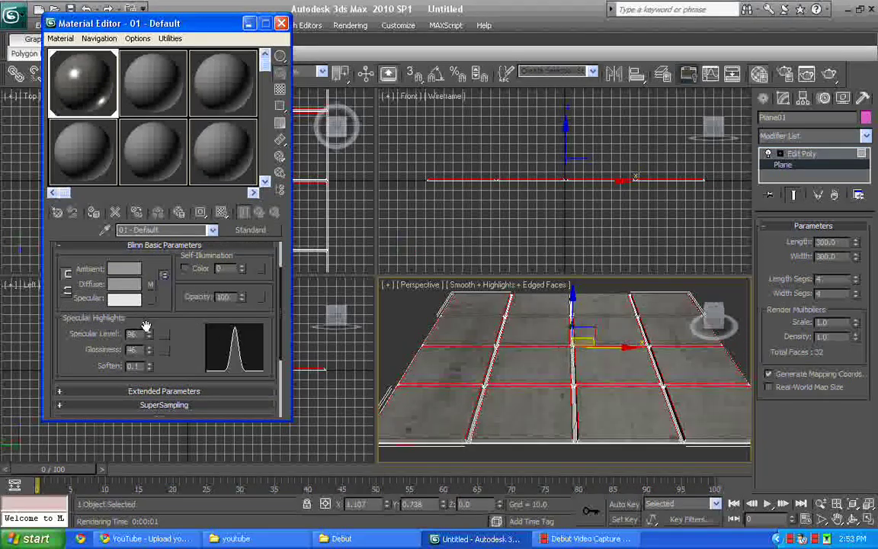
click(830, 75)
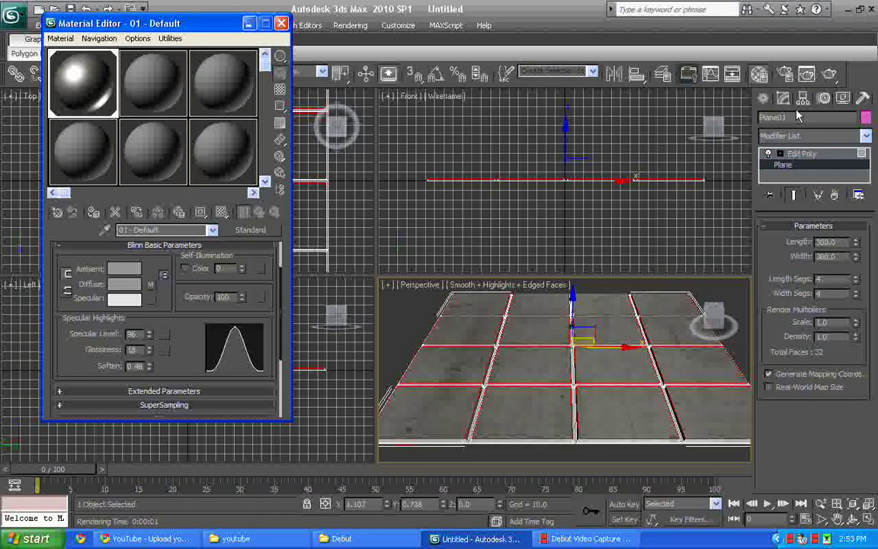
Adjust the material to specular level 133, glossiness 11 and soften 0.48, check it in a test render, and close the Material Editor.
click(830, 74)
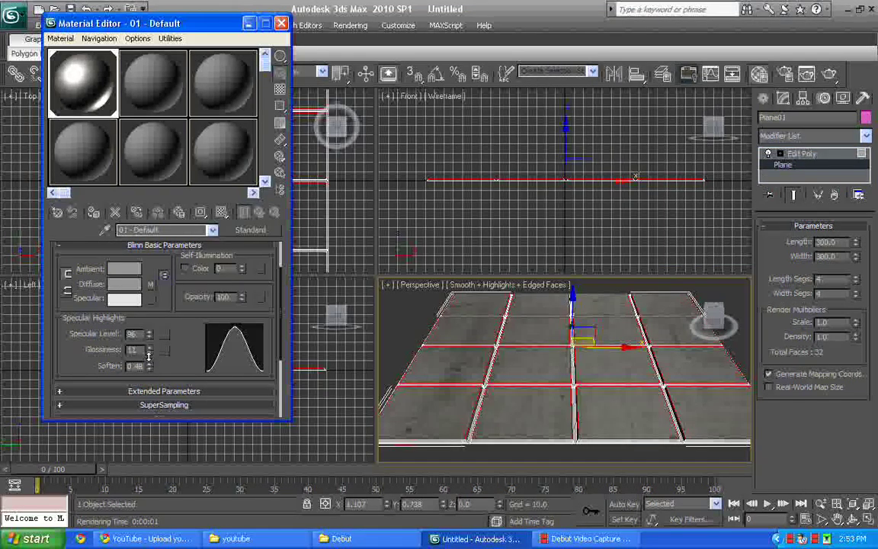
click(150, 333)
drag(149, 333, 147, 302)
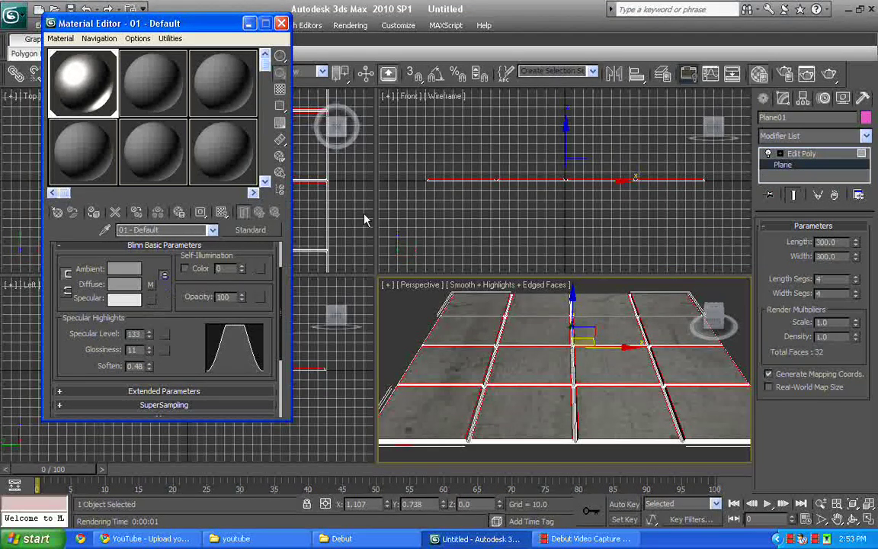
click(829, 76)
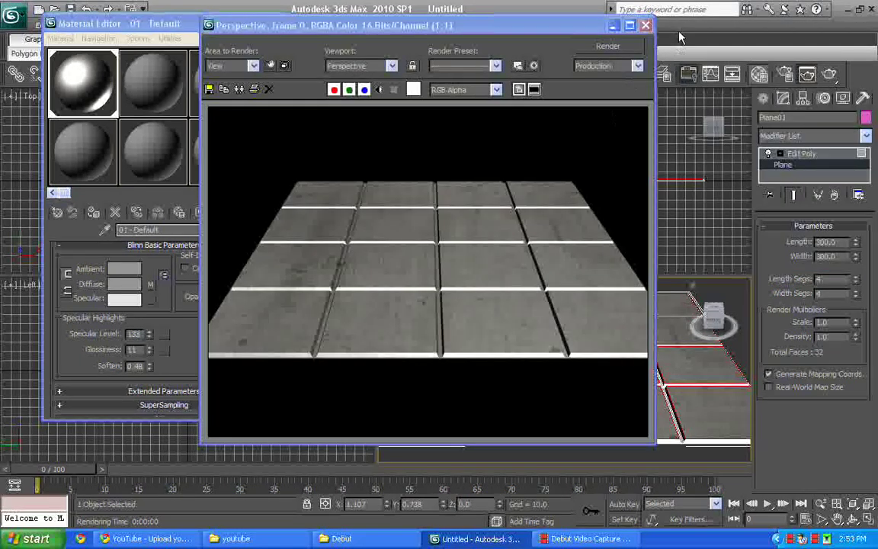
click(645, 26)
key(m)
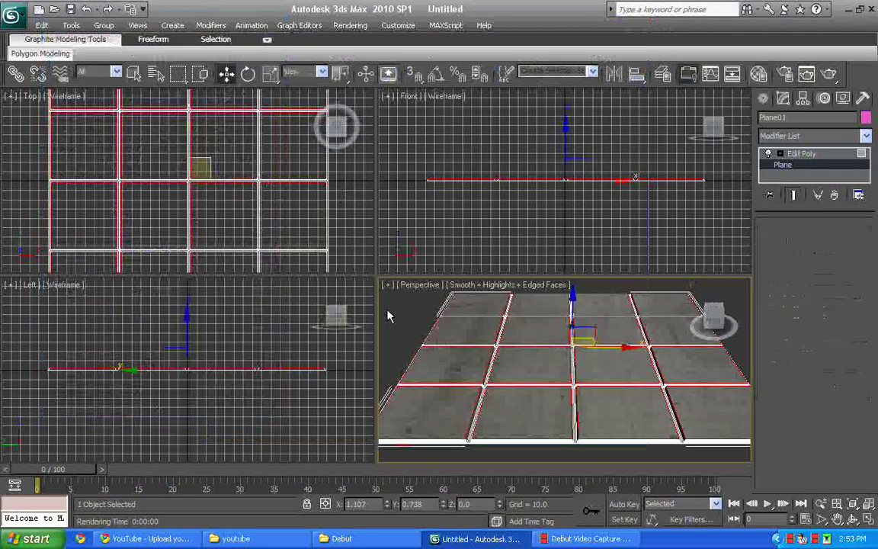
Offset individual tile polygons slightly: raise a front-row tile and shift a third-row tile and the far corner tile along negative X.
click(387, 310)
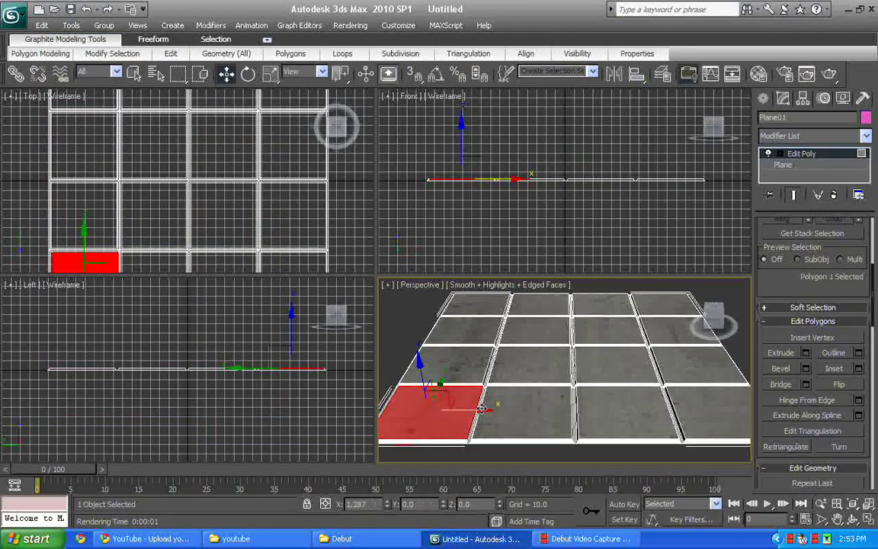
click(524, 412)
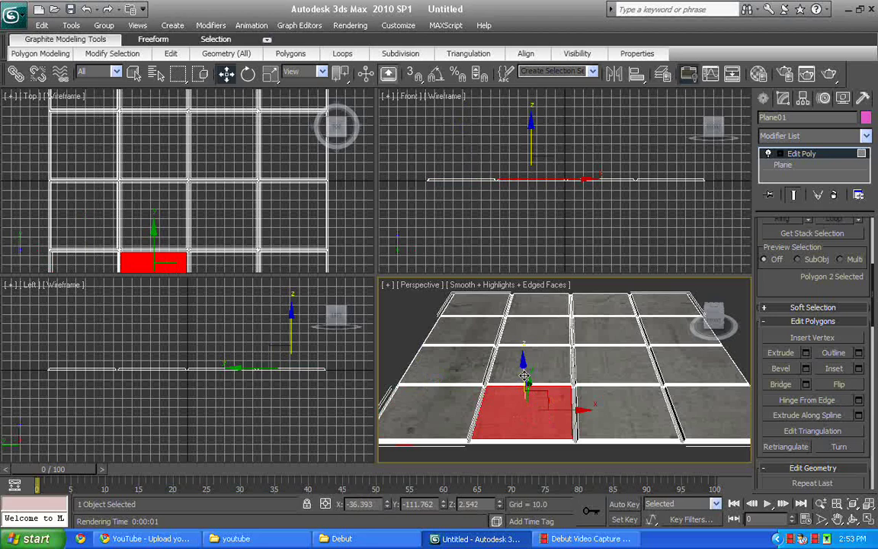
drag(525, 375, 525, 372)
click(627, 362)
click(537, 329)
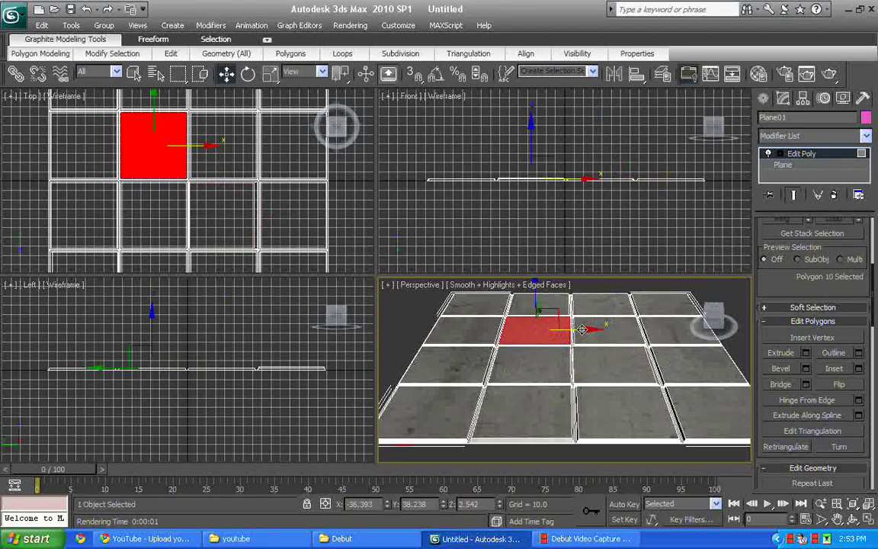
drag(583, 329, 580, 329)
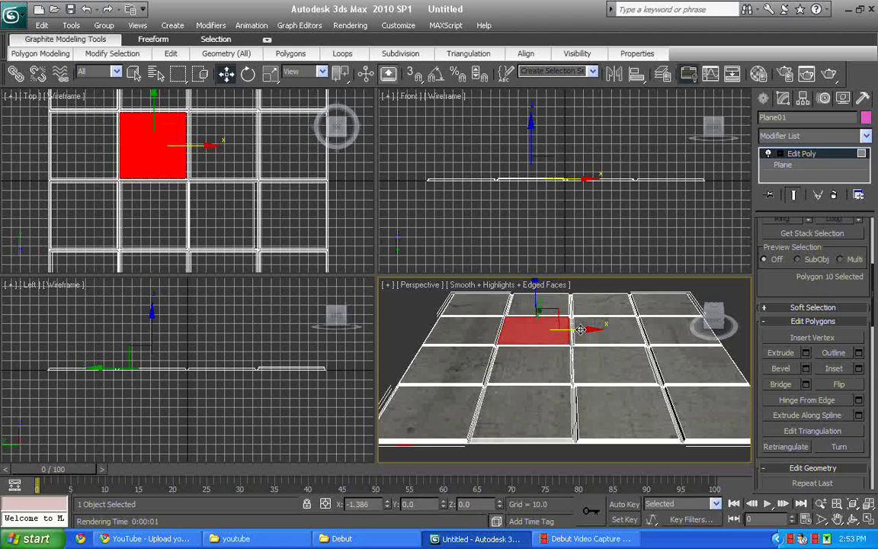
click(671, 304)
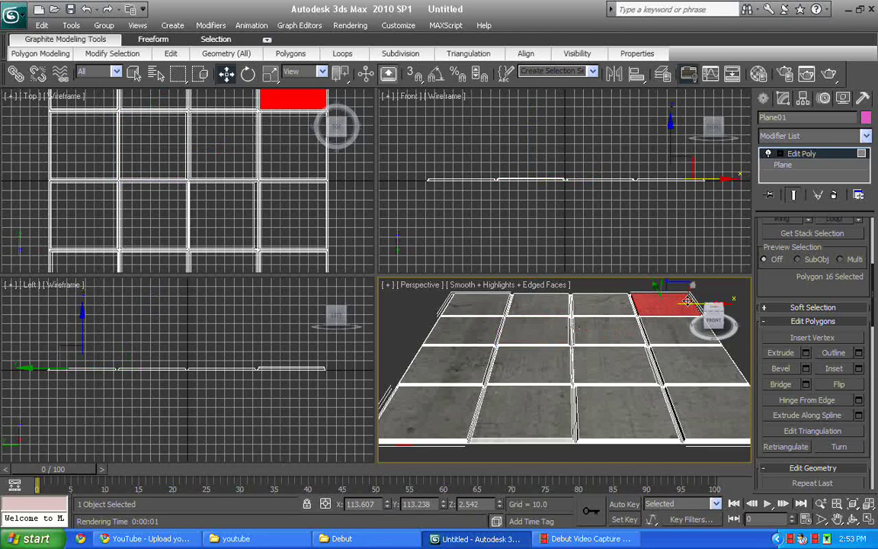
drag(689, 302, 687, 302)
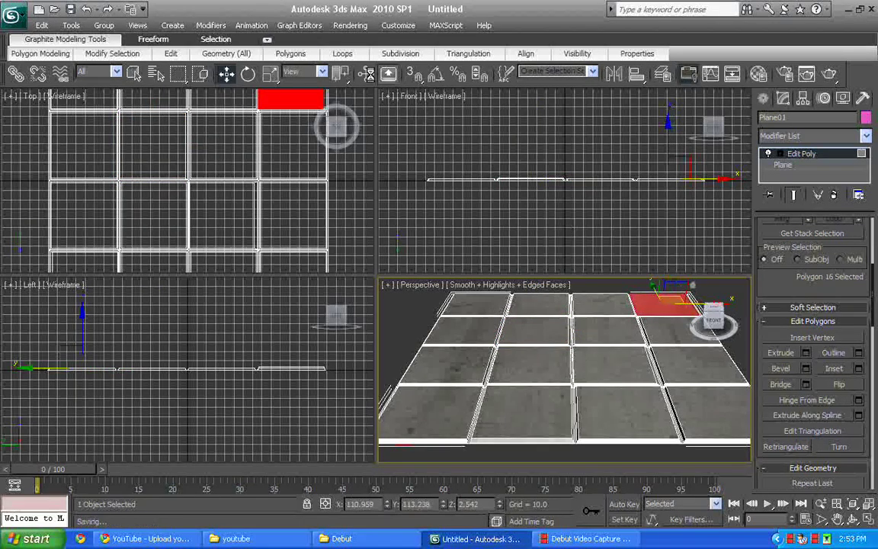
Rotate two tile polygons in the second row slightly, tilting the outer one about -1.5 degrees around X.
click(248, 73)
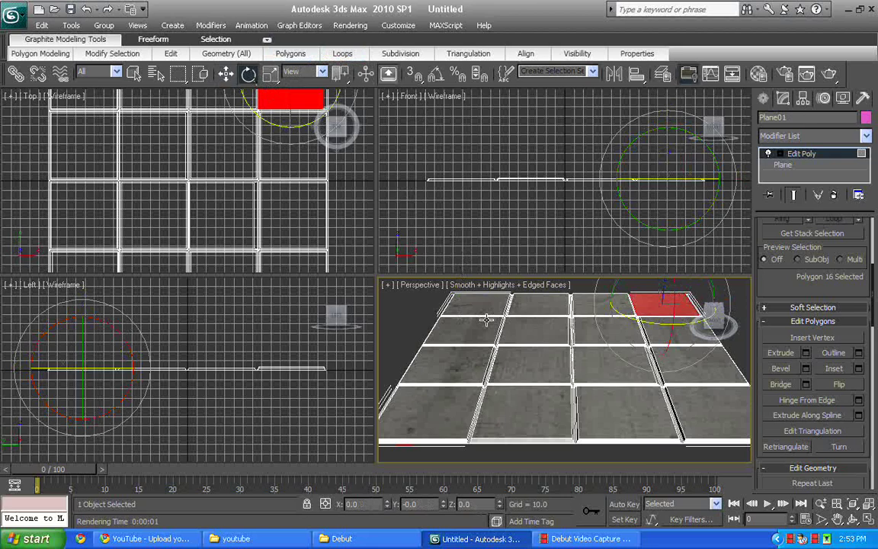
click(534, 365)
click(672, 368)
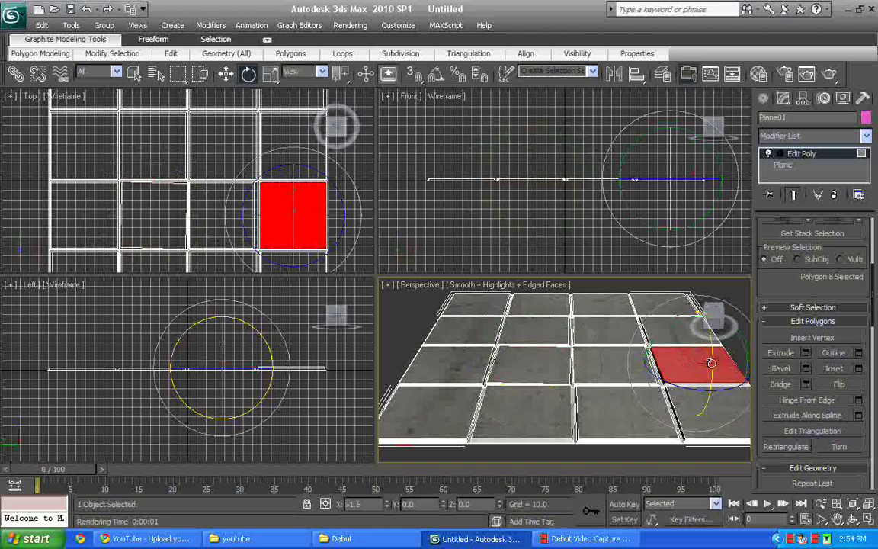
Check the shifted and rotated tiles in a test render.
click(830, 74)
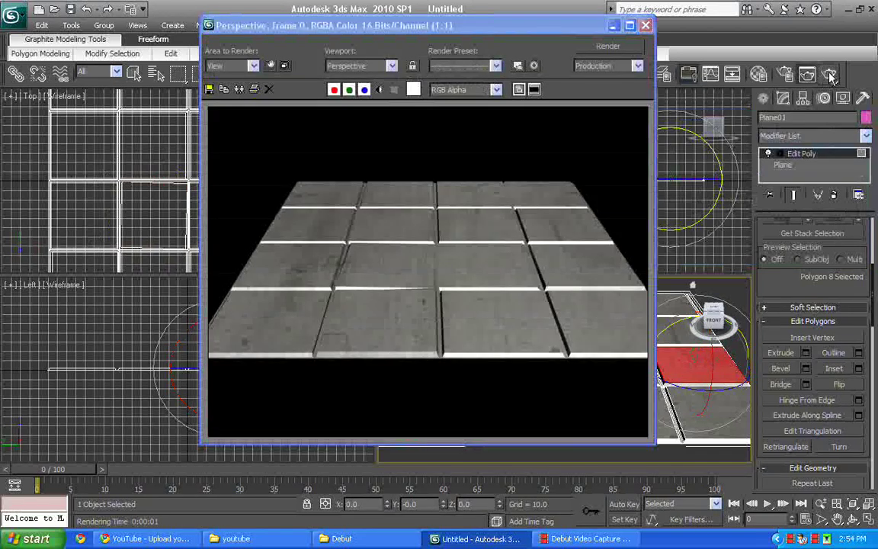
drag(653, 25, 653, 27)
click(648, 28)
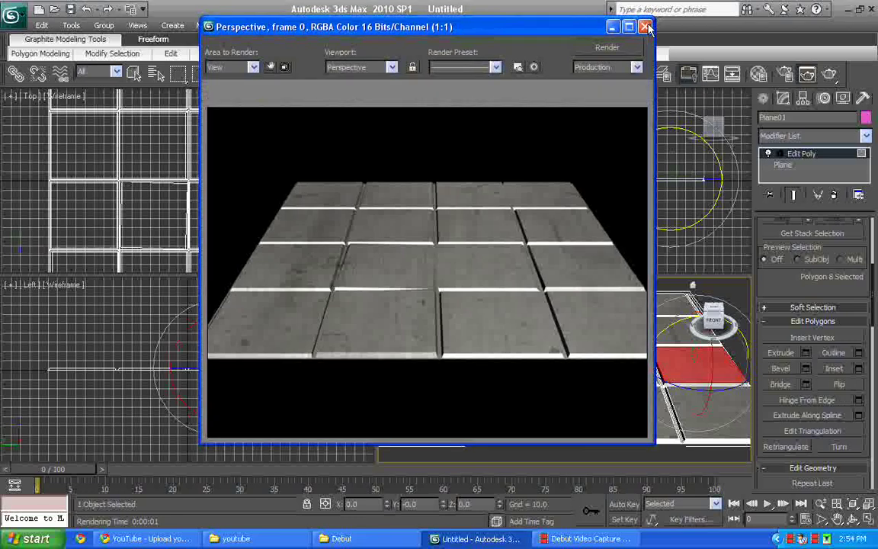
click(646, 27)
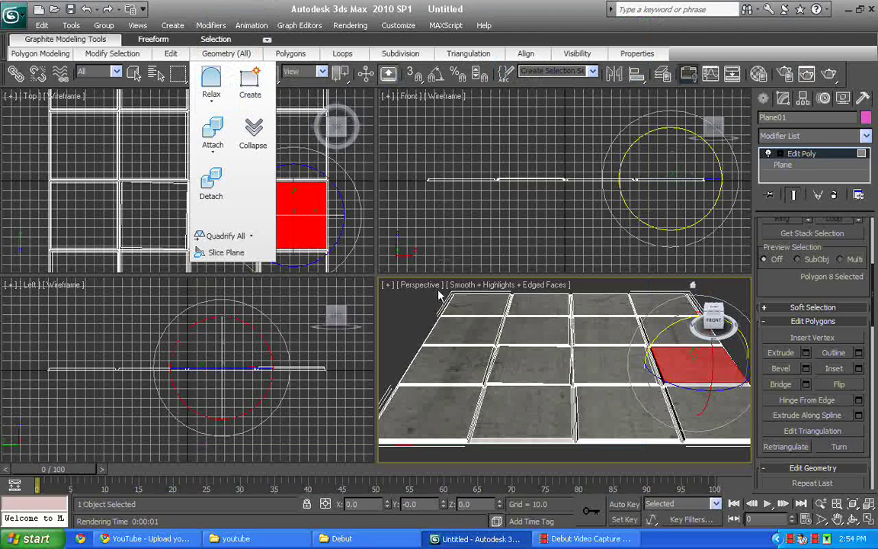
Leave polygon editing, deselect the floor, and inspect the uneven tiles in another test render.
key(w)
click(432, 362)
click(388, 325)
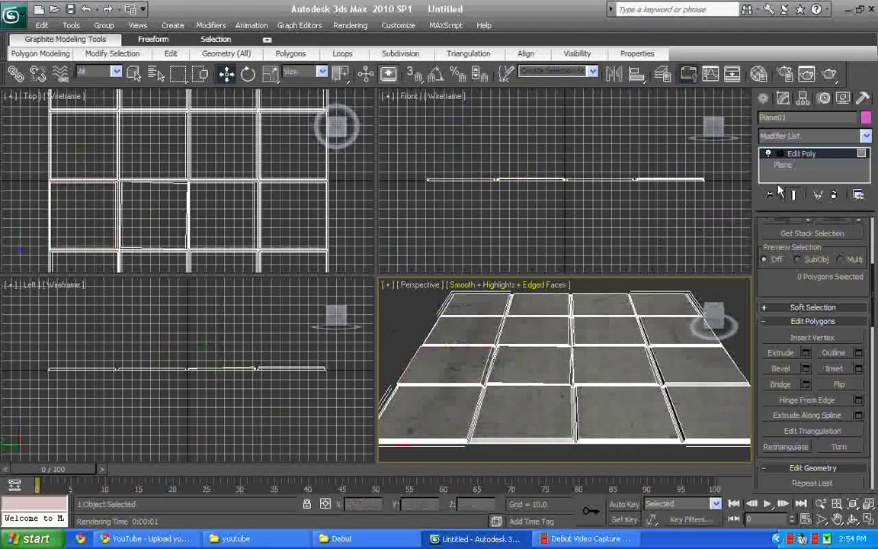
click(793, 167)
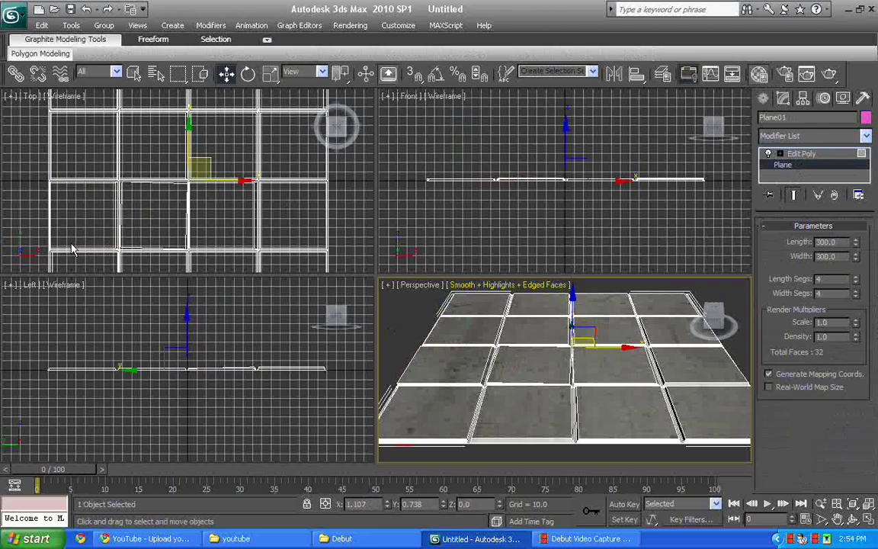
click(759, 75)
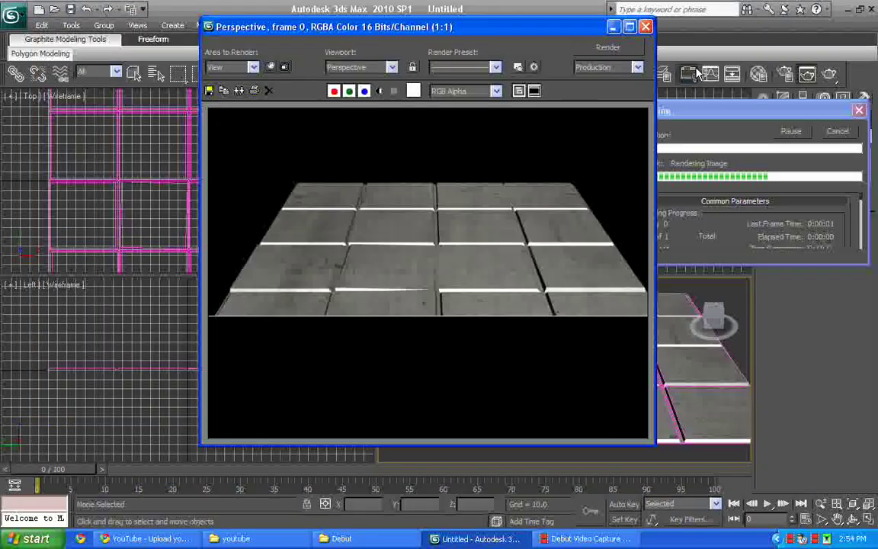
click(645, 27)
Clone the whole floor plane as one instance named Plane02, placed directly behind the original at about Y 293.
scroll(343, 263, down, 3)
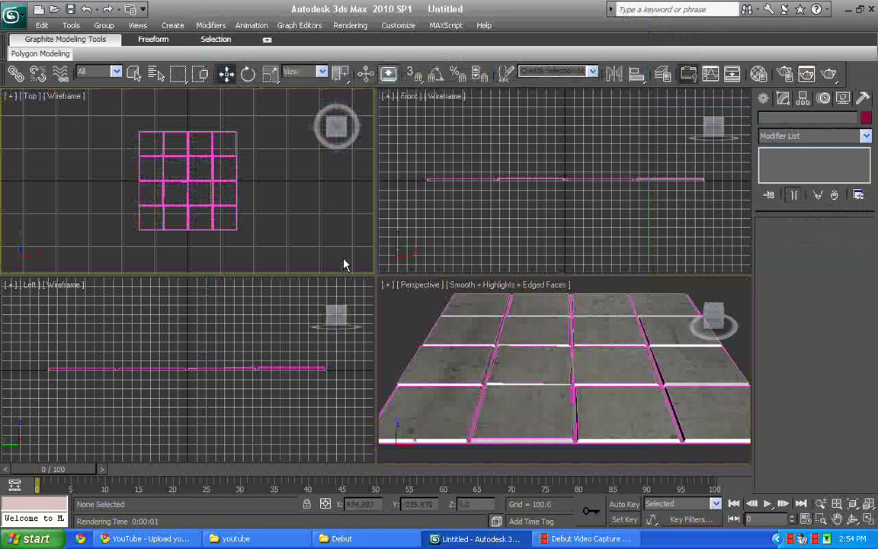
scroll(343, 264, down, 1)
drag(97, 122, 211, 217)
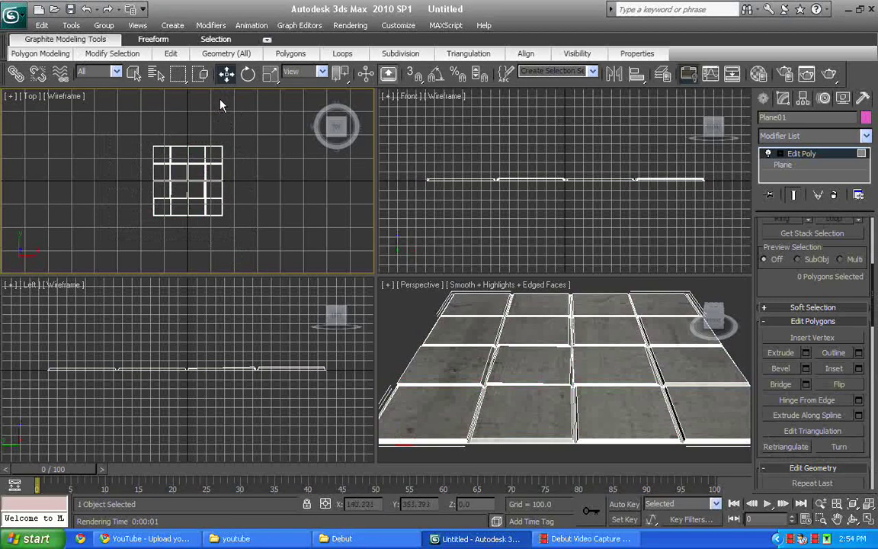
click(788, 167)
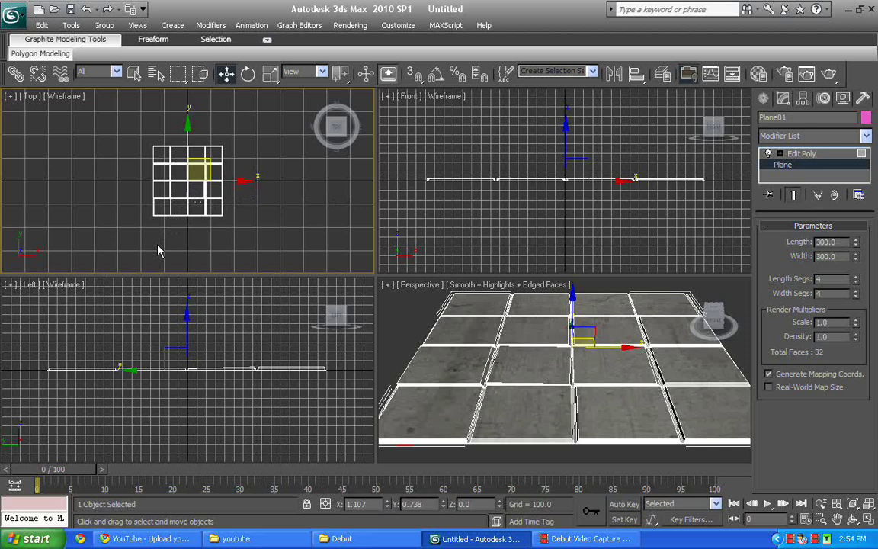
shift+drag(188, 127, 186, 66)
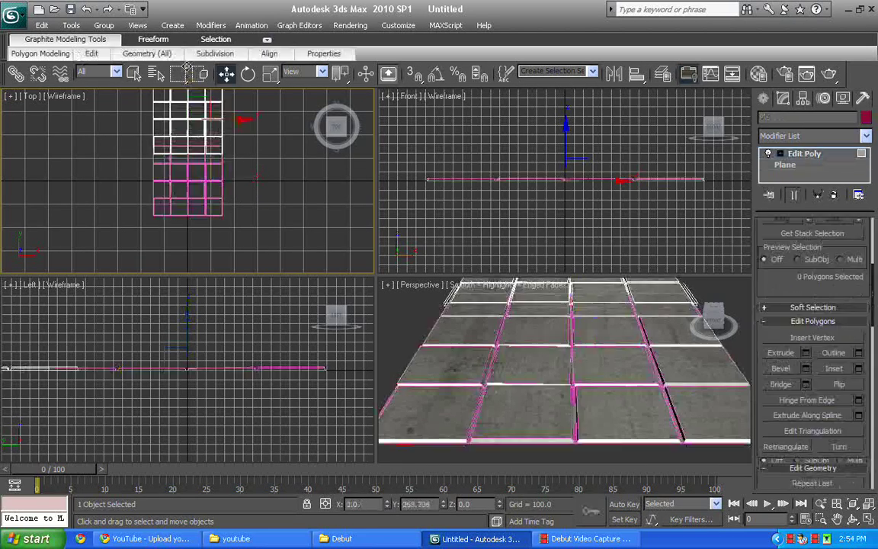
key(ctrl+v)
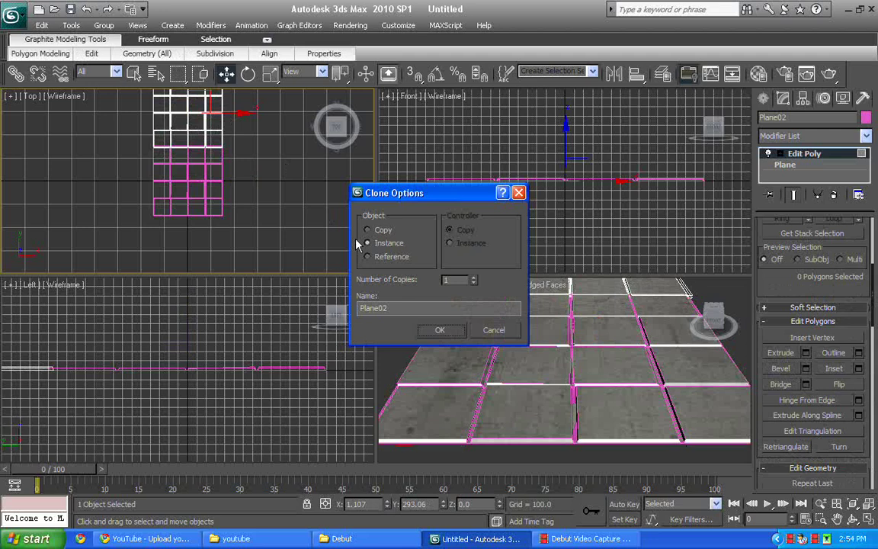
click(373, 244)
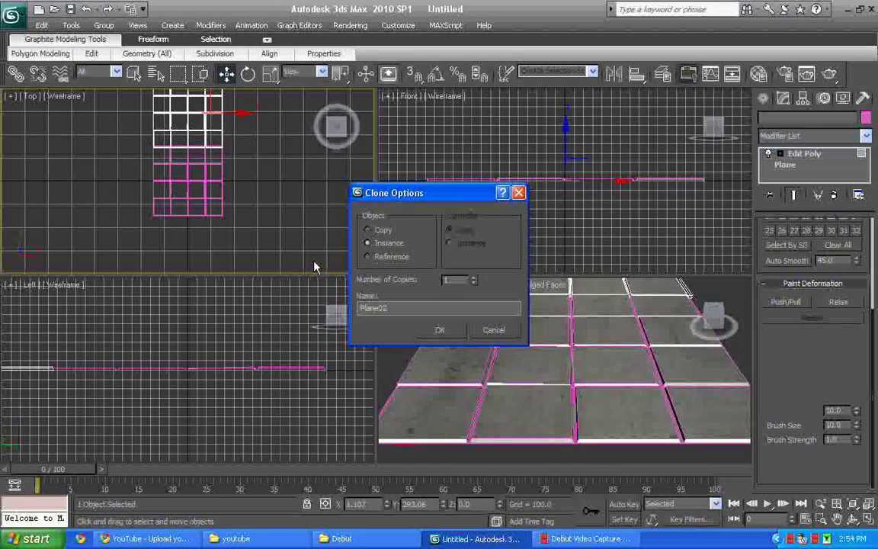
key(Return)
Select both floor planes as whole objects and clone them together one plane width along positive X.
scroll(312, 251, down, 2)
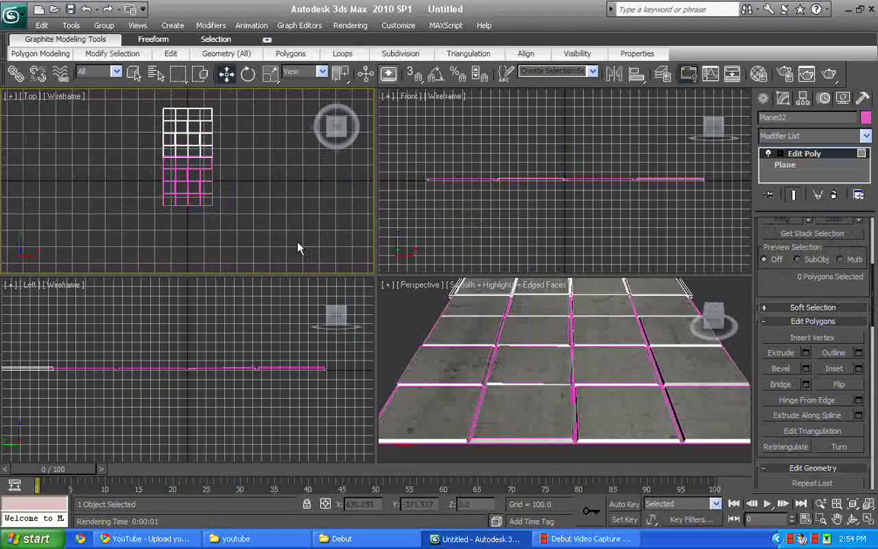
click(776, 164)
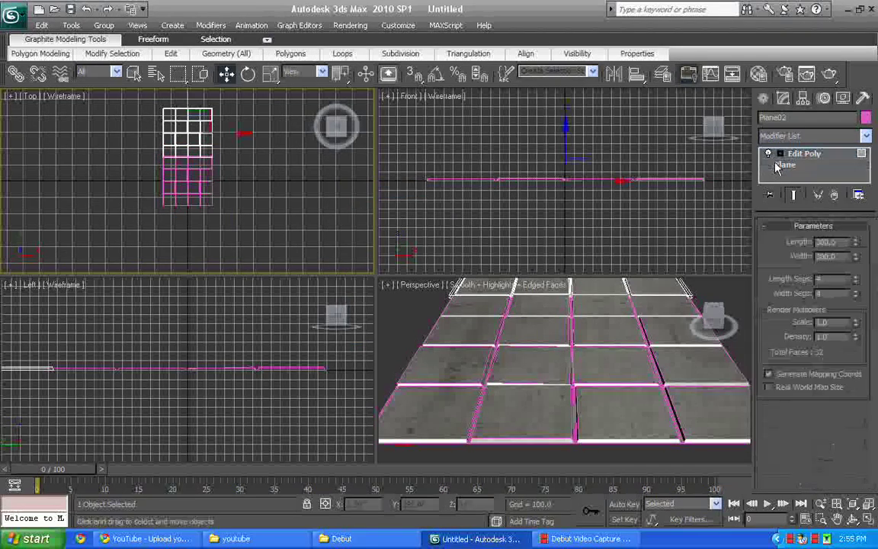
drag(264, 204, 220, 117)
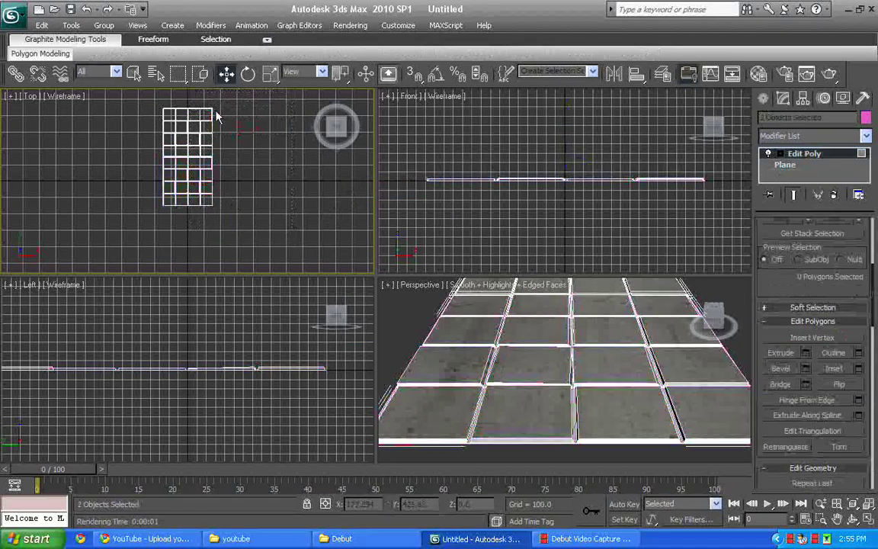
click(783, 167)
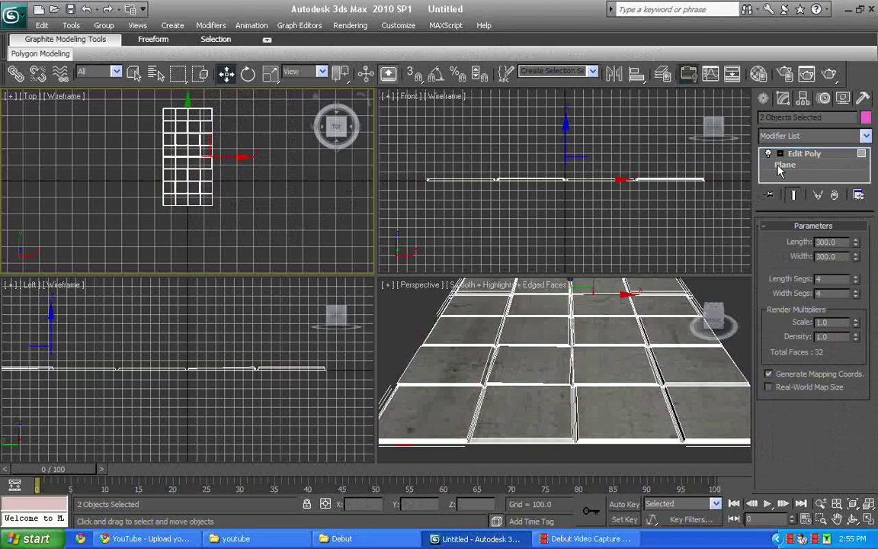
shift+drag(242, 157, 291, 157)
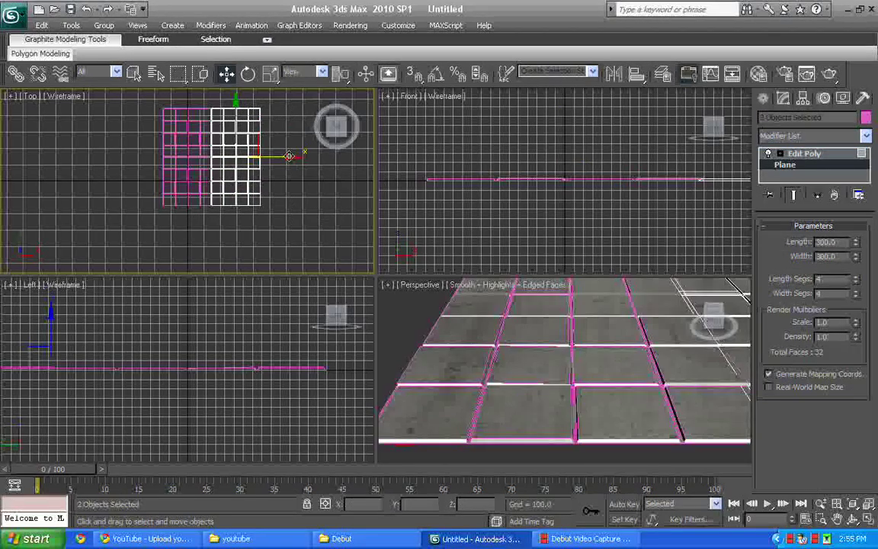
Clone the pair of planes as one instance on the negative X side of the original, and check the enlarged floor in a test render.
mouse_move(179, 155)
shift+mouse_down()
mouse_move(165, 155)
mouse_move(192, 156)
shift+mouse_up()
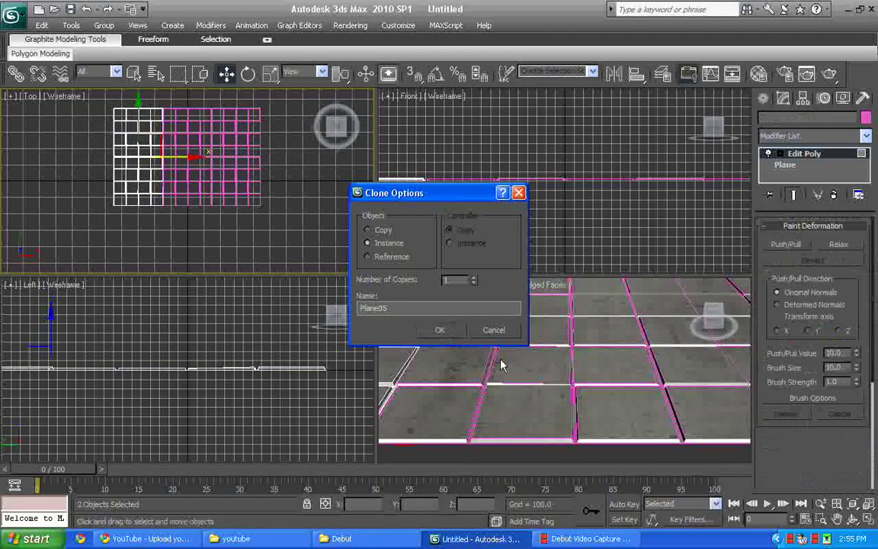
click(441, 330)
scroll(533, 363, down, 2)
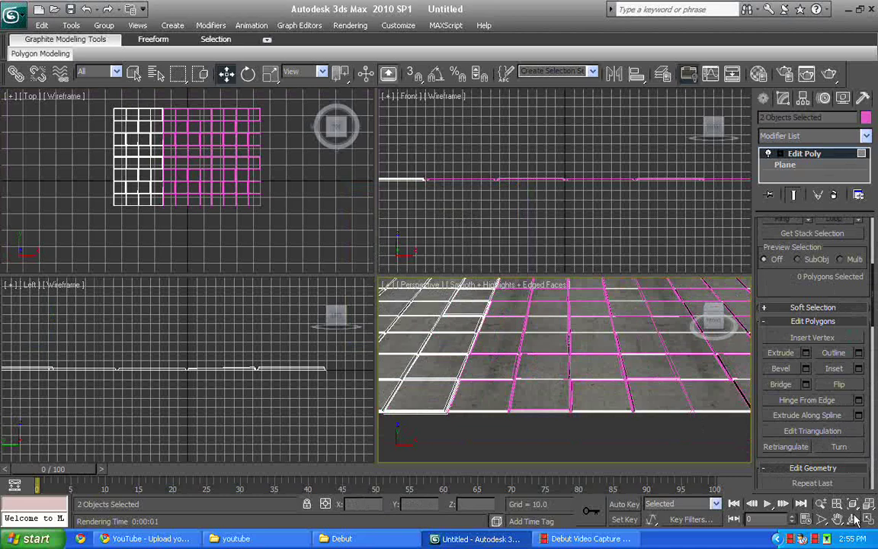
click(828, 74)
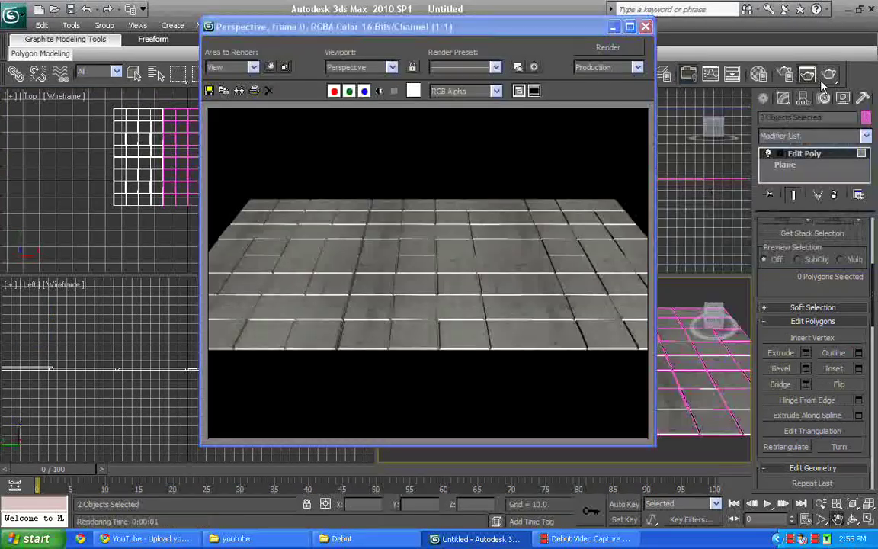